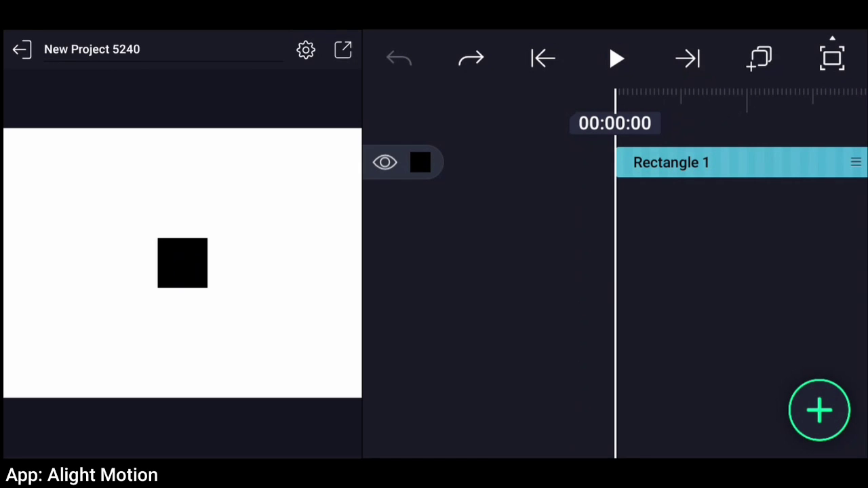
- Keyframe Rectangle 1 at x 1226 at 00:01:00 and at x 253 at the start
{"action": "left_click_drag", "start_coordinate": [695, 258], "coordinate": [591, 281]}
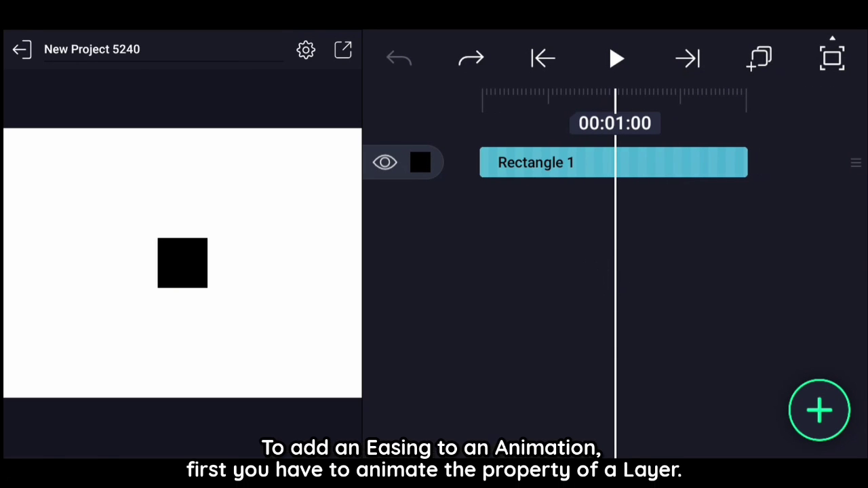
{"action": "left_click_drag", "start_coordinate": [628, 203], "coordinate": [840, 213]}
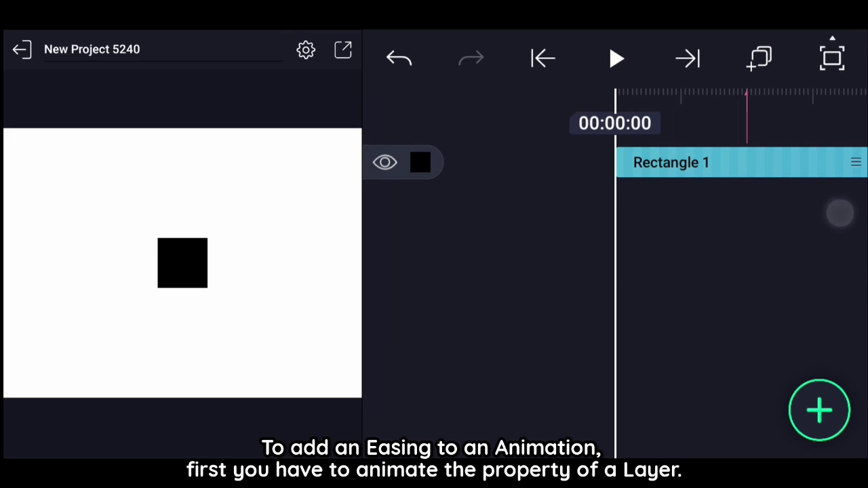
{"action": "left_click", "coordinate": [640, 163]}
{"action": "left_click", "coordinate": [450, 401]}
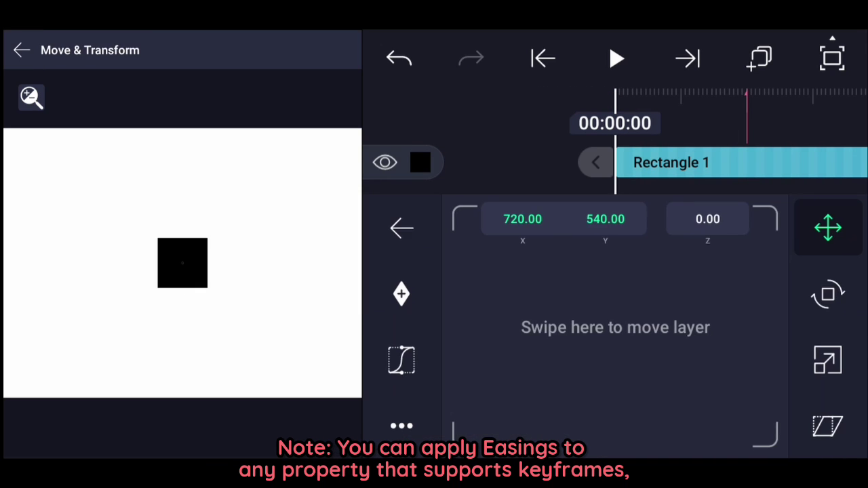
{"action": "left_click", "coordinate": [687, 59]}
{"action": "mouse_move", "coordinate": [596, 225]}
{"action": "left_mouse_down"}
{"action": "mouse_move", "coordinate": [640, 256]}
{"action": "mouse_move", "coordinate": [785, 235]}
{"action": "left_mouse_up"}
{"action": "left_click", "coordinate": [544, 59]}
{"action": "left_click_drag", "start_coordinate": [615, 210], "coordinate": [555, 252]}
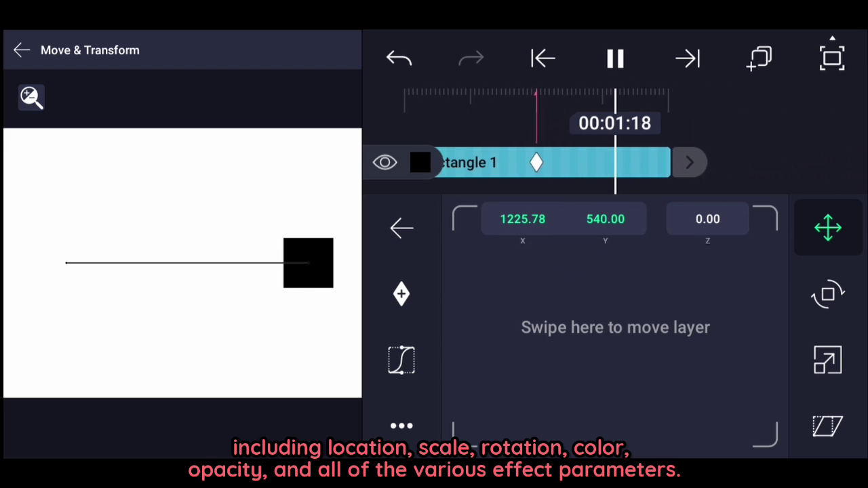
- Play the slide animation and scrub between its two keyframes
{"action": "left_click", "coordinate": [627, 66]}
{"action": "left_click", "coordinate": [618, 58]}
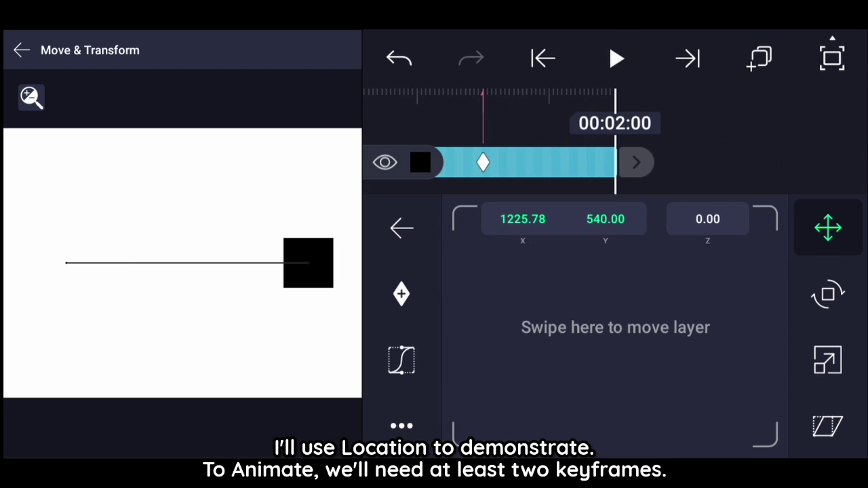
{"action": "left_click_drag", "start_coordinate": [725, 93], "coordinate": [862, 93]}
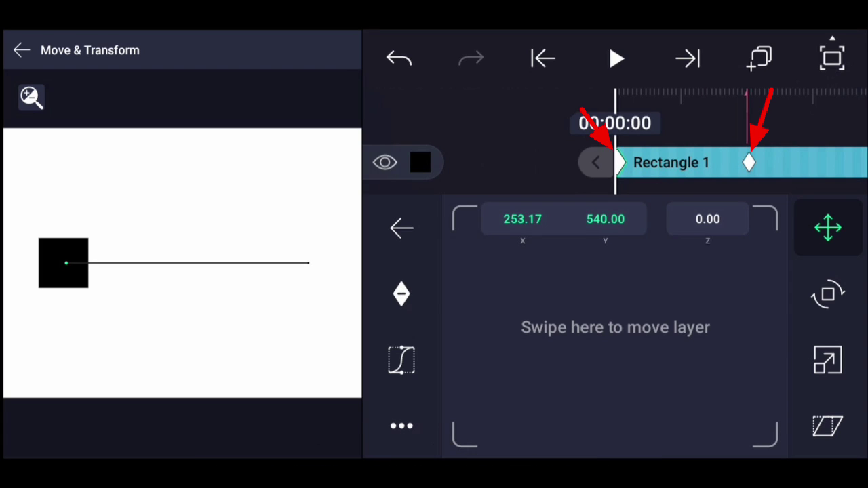
{"action": "left_click_drag", "start_coordinate": [679, 93], "coordinate": [544, 93]}
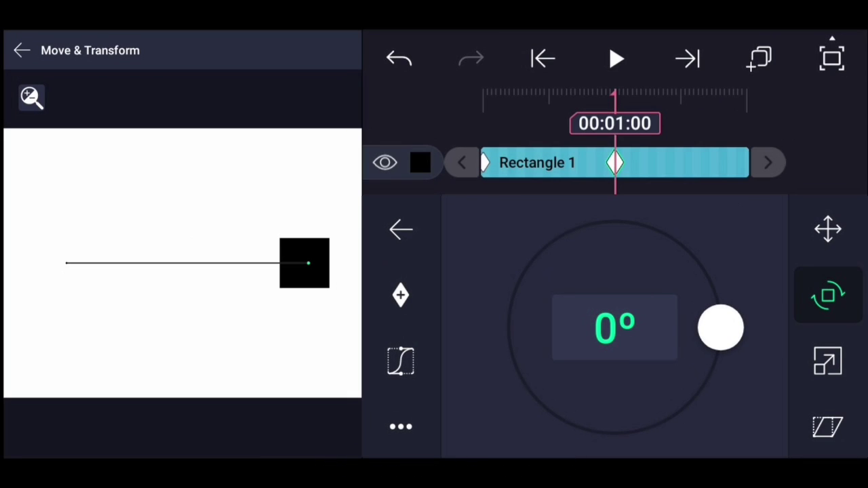
- Scrub partway through the square's slide and bring up its linear cubic bezier easing graph
{"action": "left_click", "coordinate": [827, 229]}
{"action": "left_click_drag", "start_coordinate": [686, 165], "coordinate": [769, 194]}
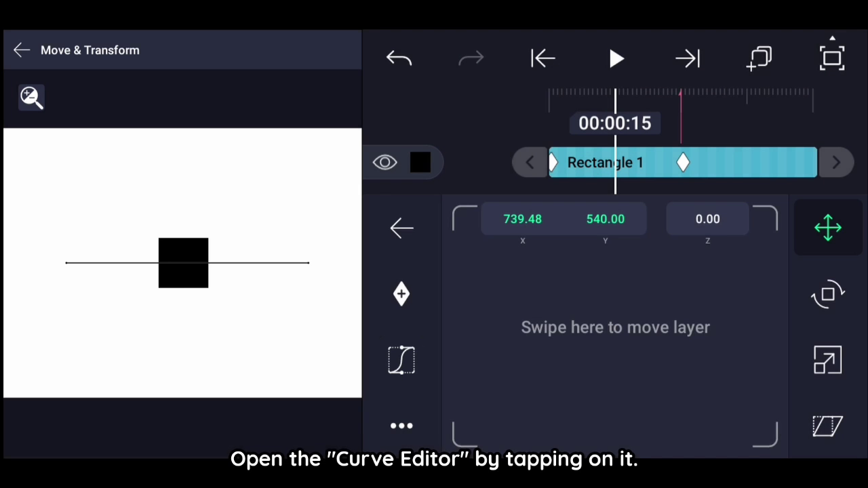
{"action": "left_click", "coordinate": [402, 360]}
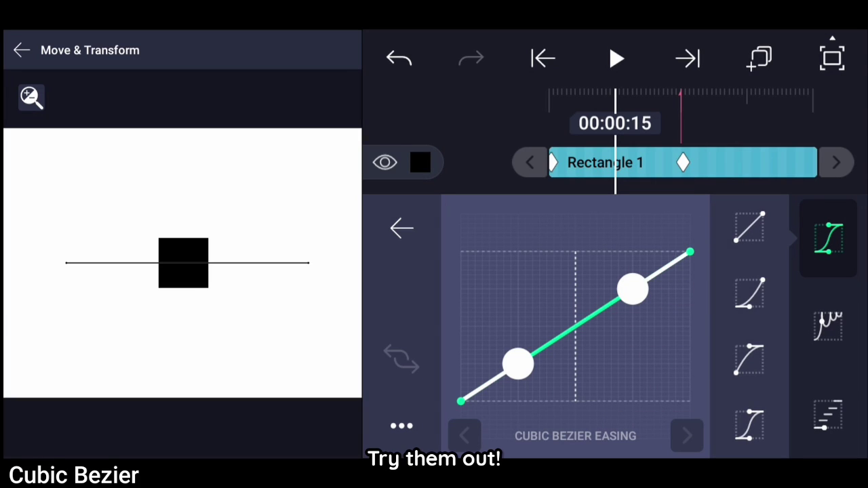
- Try the ease-in, ease-out and ease-in-out presets on the square's movement, previewing each
{"action": "left_click", "coordinate": [749, 293]}
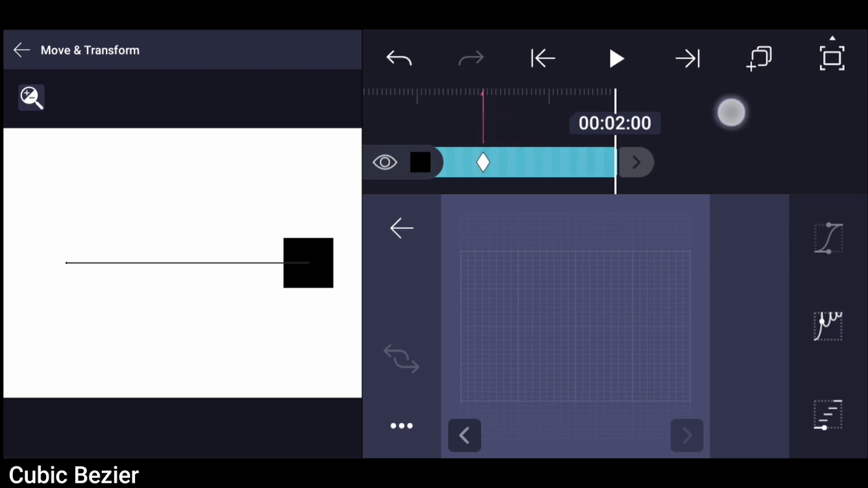
{"action": "left_click_drag", "start_coordinate": [732, 112], "coordinate": [855, 116]}
{"action": "left_click", "coordinate": [747, 363]}
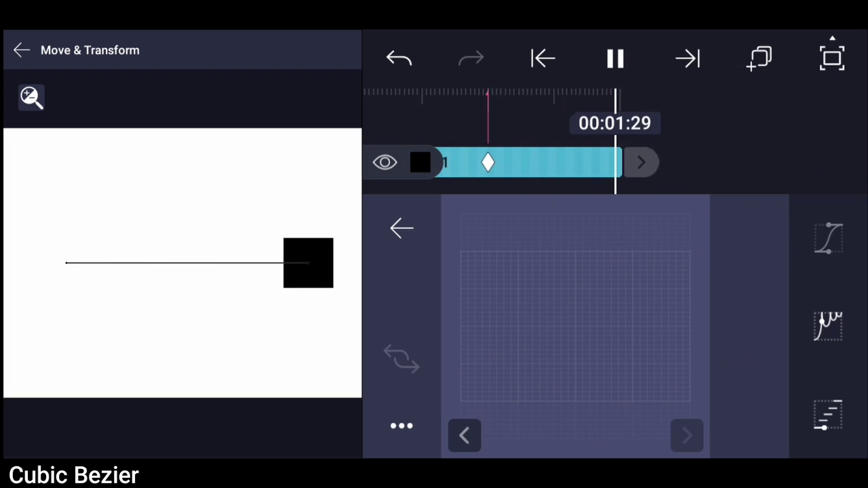
{"action": "left_click_drag", "start_coordinate": [764, 120], "coordinate": [841, 99]}
{"action": "left_click", "coordinate": [765, 426]}
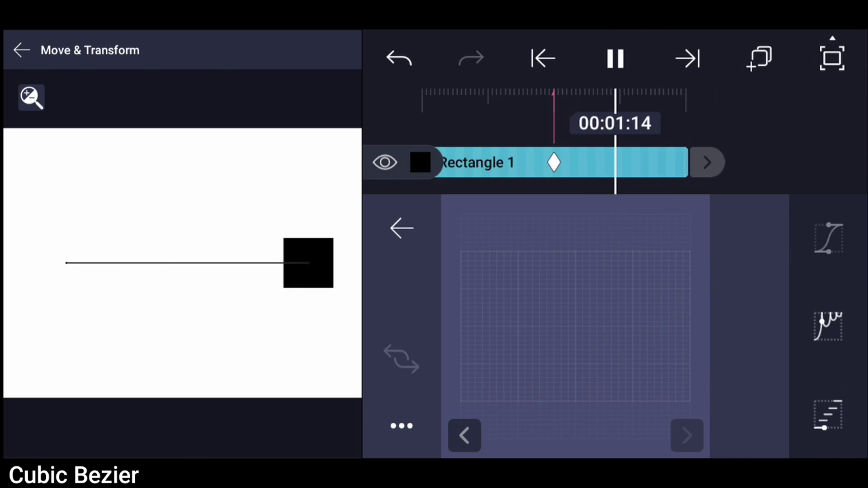
- Preview ease-out and ease-in-out, then drag the ease-out handle left for a steep fast start
{"action": "left_click_drag", "start_coordinate": [815, 159], "coordinate": [865, 160]}
{"action": "left_click", "coordinate": [750, 360]}
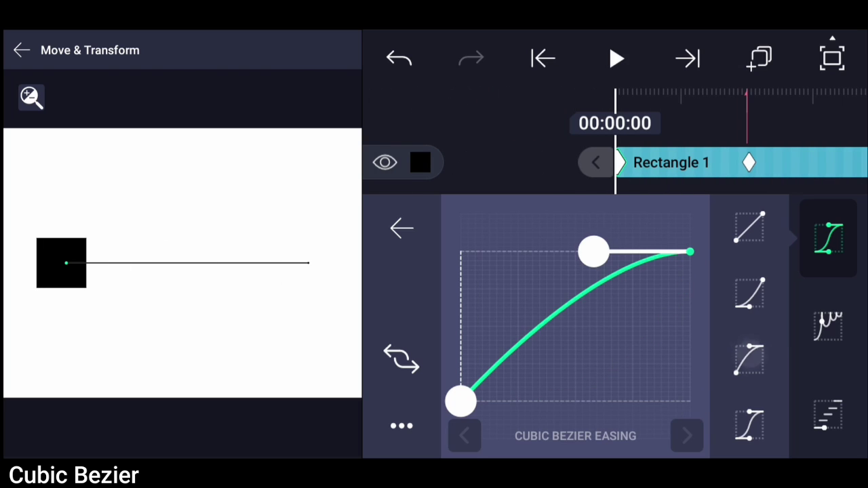
{"action": "left_click", "coordinate": [618, 58]}
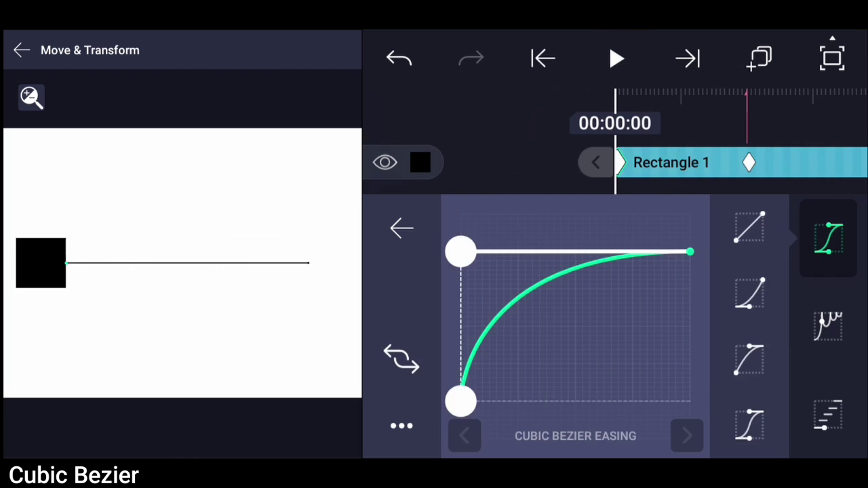
{"action": "left_click", "coordinate": [579, 436]}
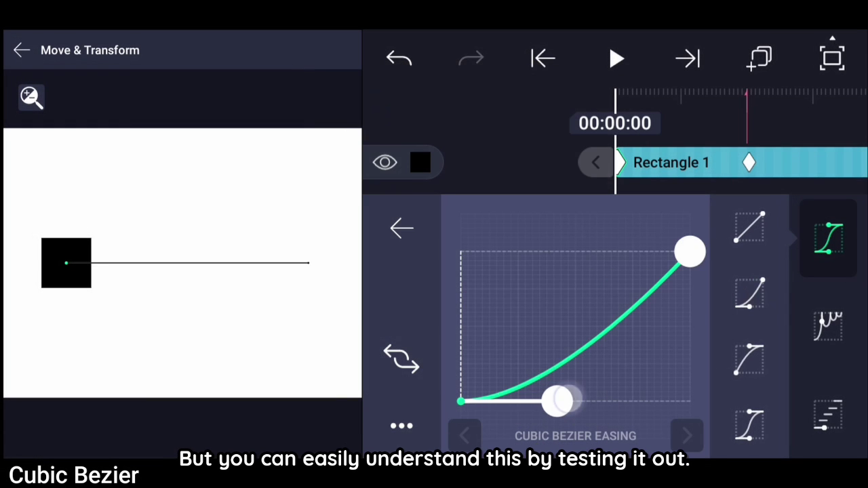
{"action": "left_click", "coordinate": [749, 360]}
{"action": "left_click_drag", "start_coordinate": [594, 252], "coordinate": [461, 252]}
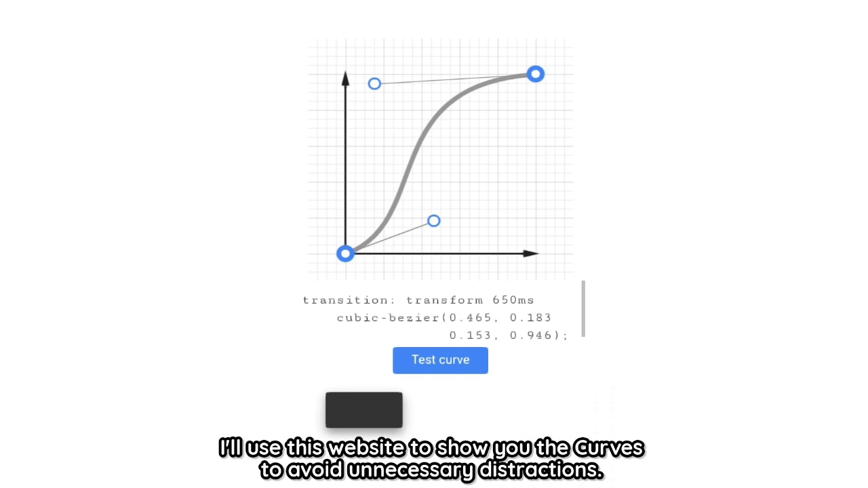
- Test the sample curve on the cubic-bezier site, then reshape it into an ease-in and test
{"action": "left_click", "coordinate": [441, 361]}
{"action": "mouse_move", "coordinate": [434, 221]}
{"action": "left_mouse_down"}
{"action": "mouse_move", "coordinate": [549, 248]}
{"action": "mouse_move", "coordinate": [491, 220]}
{"action": "mouse_move", "coordinate": [346, 174]}
{"action": "left_mouse_up"}
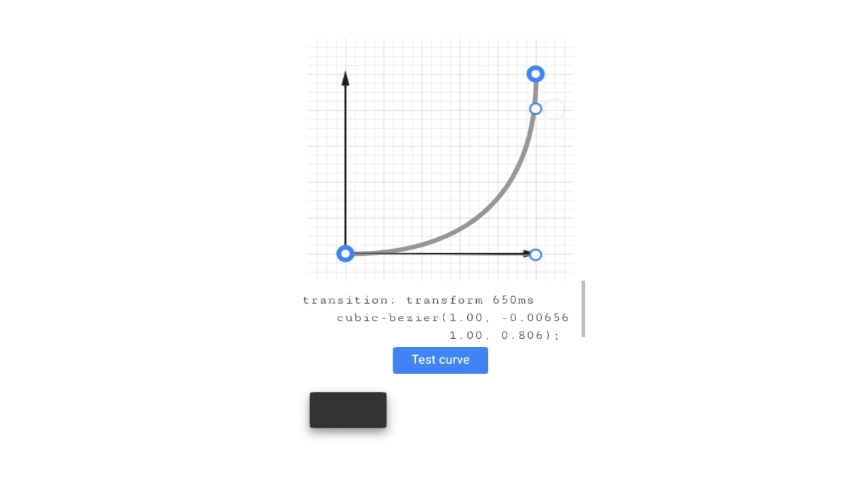
{"action": "left_click", "coordinate": [436, 360]}
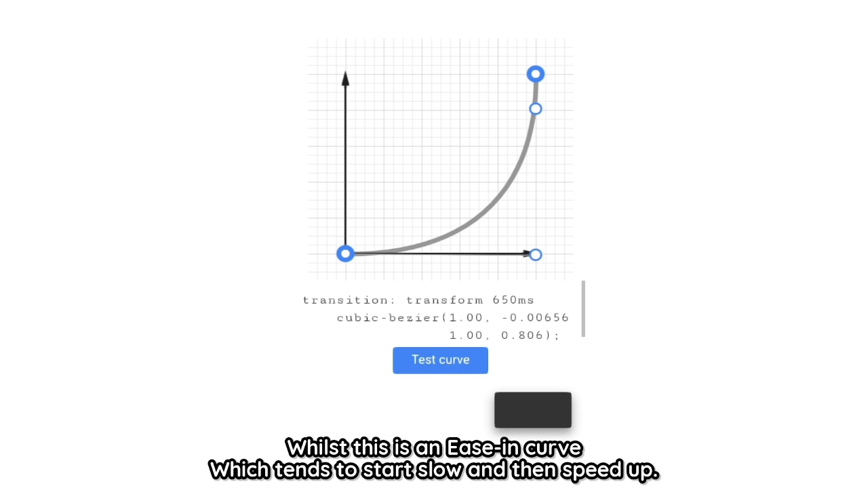
- Shape an S ease-in-out, then straighten it to cubic-bezier(0.475, 0.420, 0.626, 0.548) and test
{"action": "left_click_drag", "start_coordinate": [536, 108], "coordinate": [341, 76]}
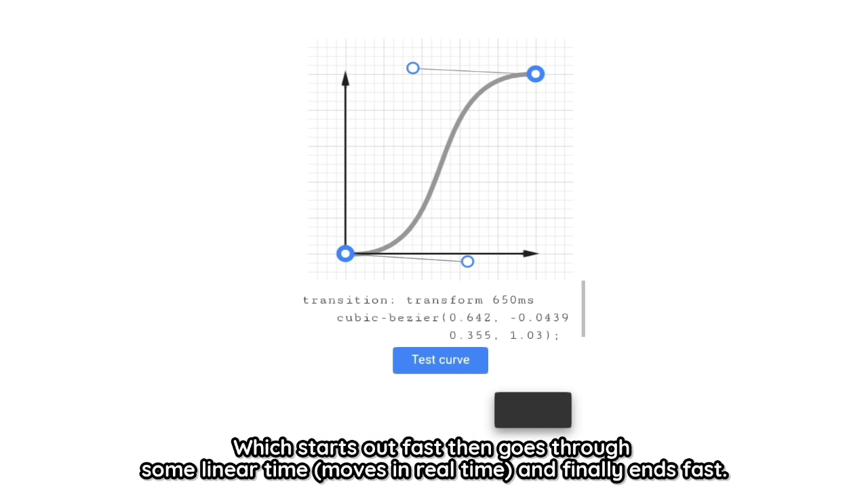
{"action": "mouse_move", "coordinate": [467, 261]}
{"action": "left_mouse_down"}
{"action": "mouse_move", "coordinate": [346, 254]}
{"action": "mouse_move", "coordinate": [422, 155]}
{"action": "left_mouse_up"}
{"action": "mouse_move", "coordinate": [413, 68]}
{"action": "left_mouse_down"}
{"action": "mouse_move", "coordinate": [432, 118]}
{"action": "mouse_move", "coordinate": [454, 143]}
{"action": "mouse_move", "coordinate": [445, 161]}
{"action": "left_mouse_up"}
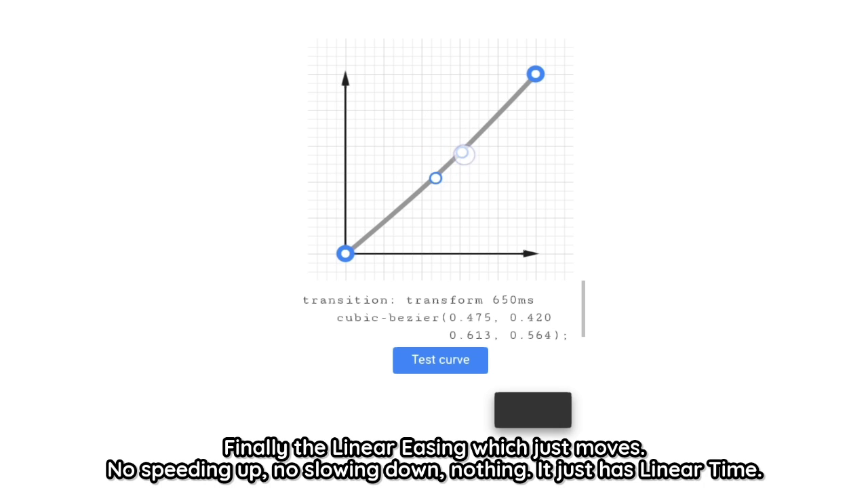
{"action": "left_click", "coordinate": [468, 360]}
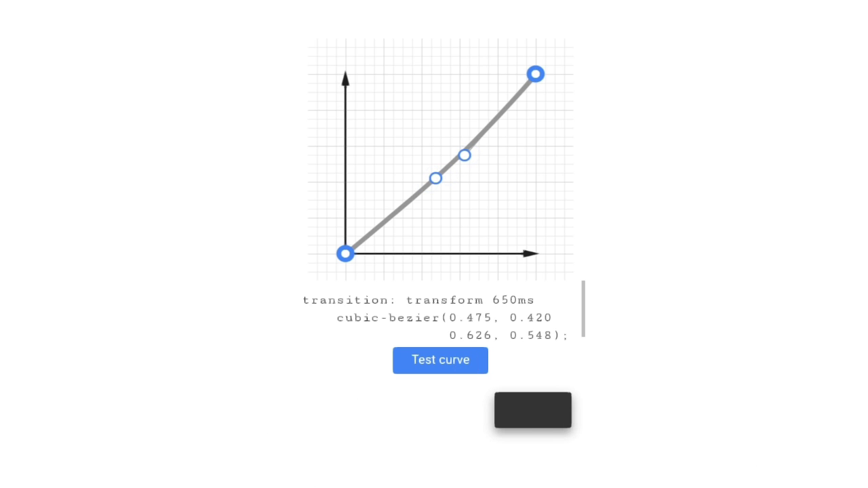
{"action": "left_click", "coordinate": [475, 364]}
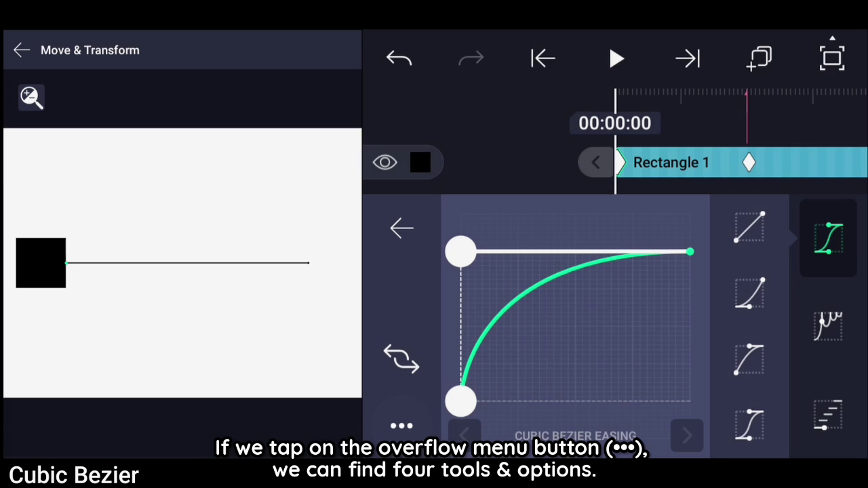
- Copy the steep ease-out curve as '0.00 0.00 0.00 1.00' from the curve options menu
{"action": "left_click", "coordinate": [402, 426]}
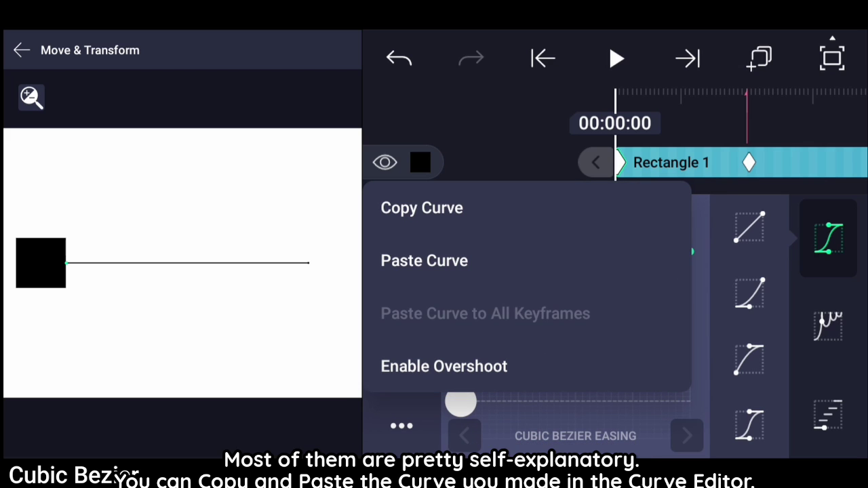
{"action": "left_click", "coordinate": [422, 207]}
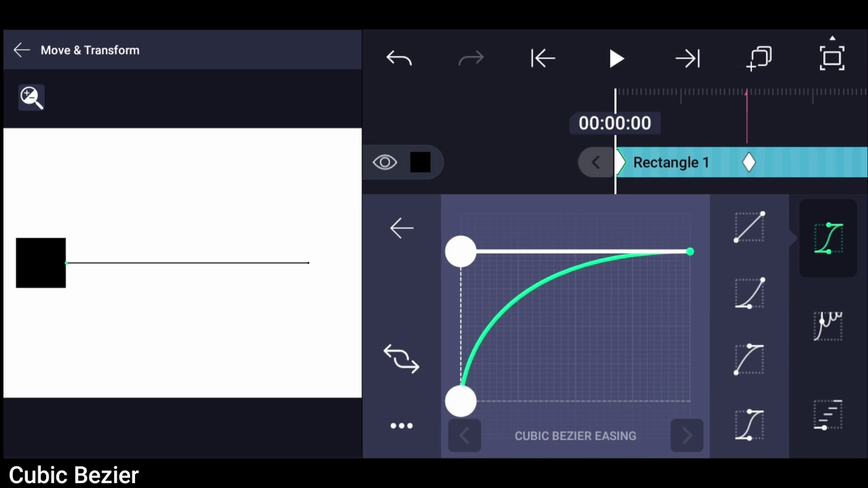
{"action": "left_click", "coordinate": [402, 426]}
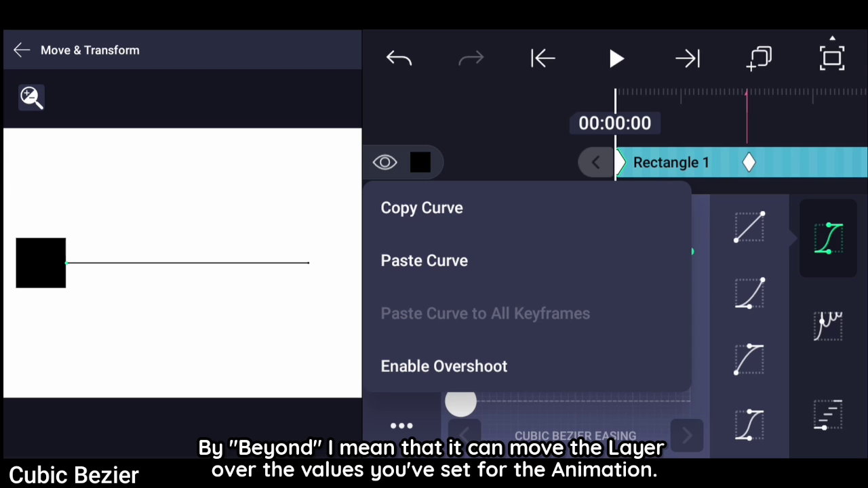
- Enable overshoot, drag both handles past the dotted bounds into an S-curve, and preview
{"action": "left_click", "coordinate": [528, 365]}
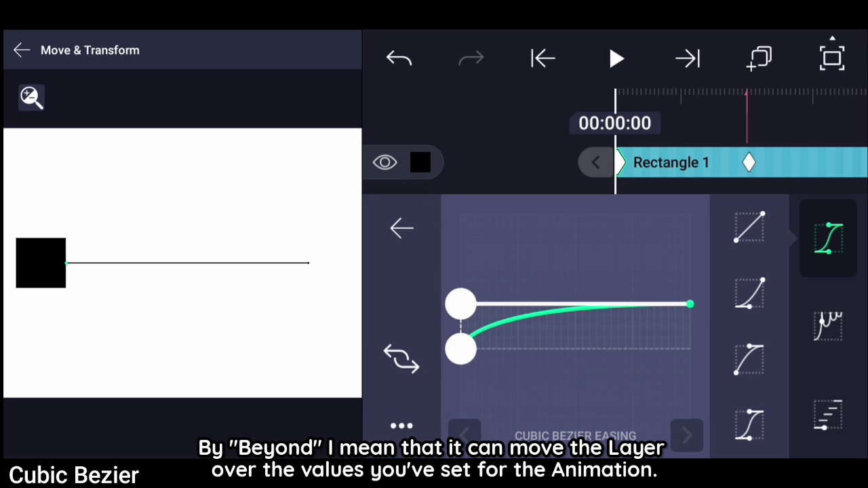
{"action": "left_click_drag", "start_coordinate": [628, 302], "coordinate": [624, 276]}
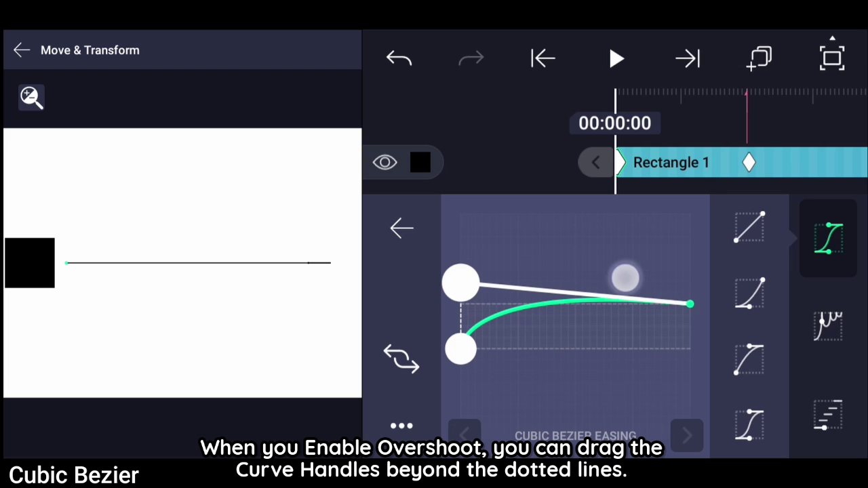
{"action": "left_click_drag", "start_coordinate": [461, 349], "coordinate": [550, 369]}
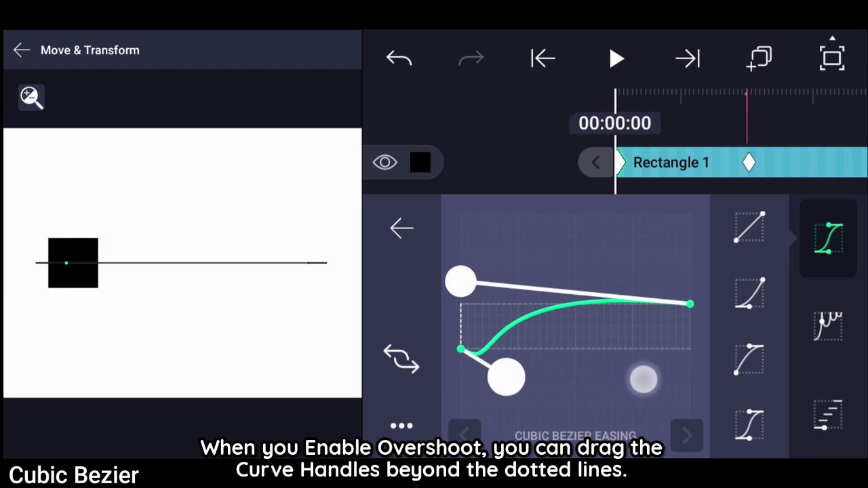
{"action": "left_click_drag", "start_coordinate": [655, 380], "coordinate": [834, 382]}
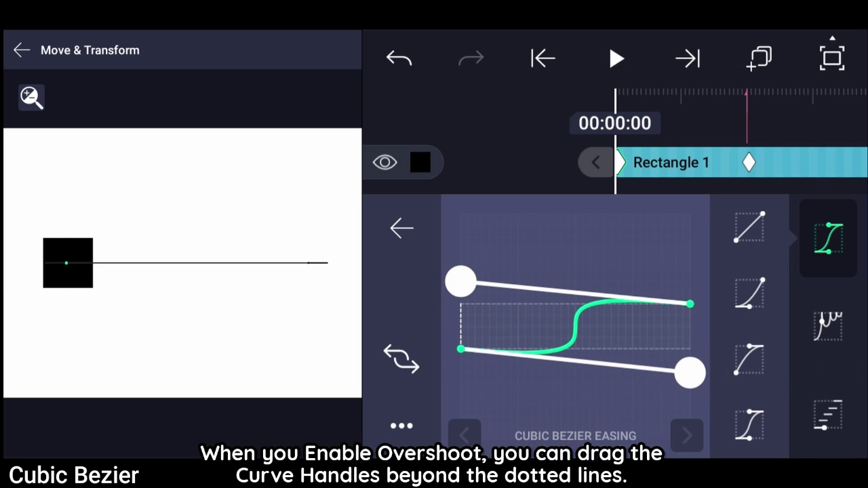
{"action": "left_click", "coordinate": [616, 58]}
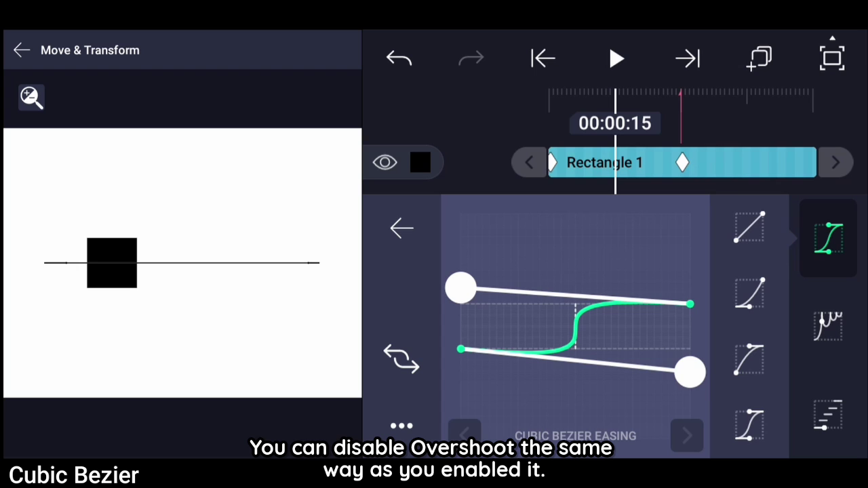
- Reset the easing to linear, disable overshoot, and switch to an ease-in preset
{"action": "left_click", "coordinate": [761, 235]}
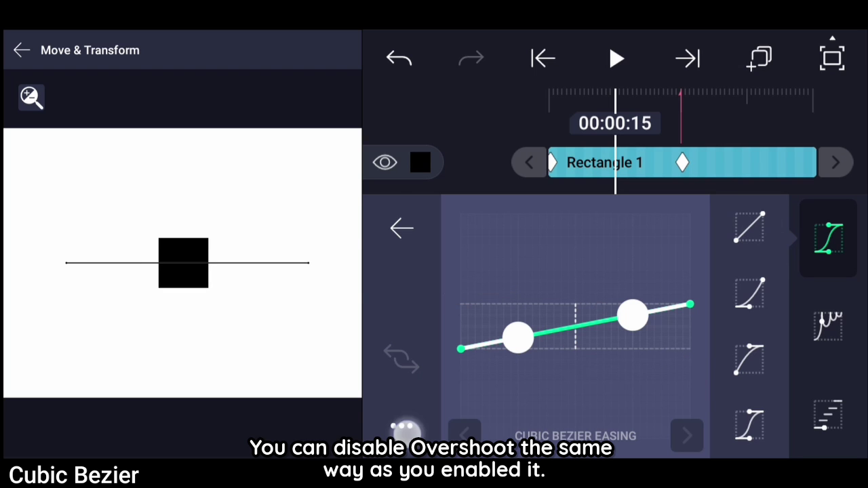
{"action": "left_click", "coordinate": [405, 428]}
{"action": "left_click", "coordinate": [538, 363]}
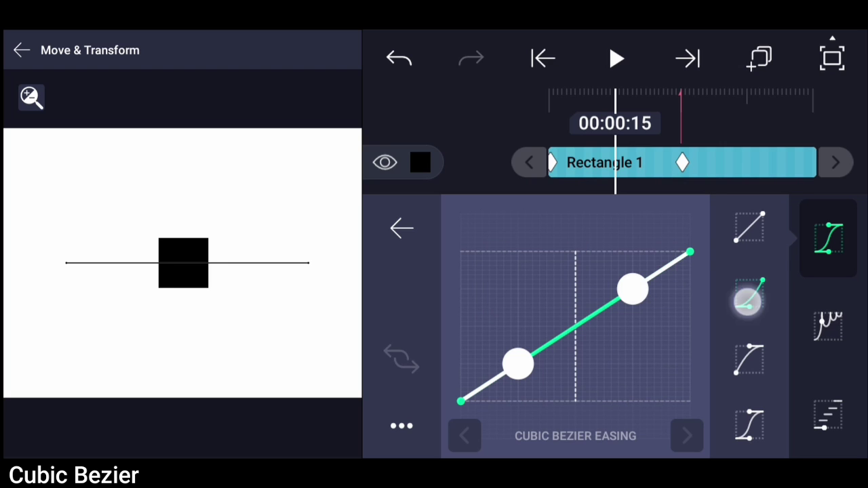
{"action": "left_click", "coordinate": [749, 293]}
{"action": "left_click", "coordinate": [687, 436]}
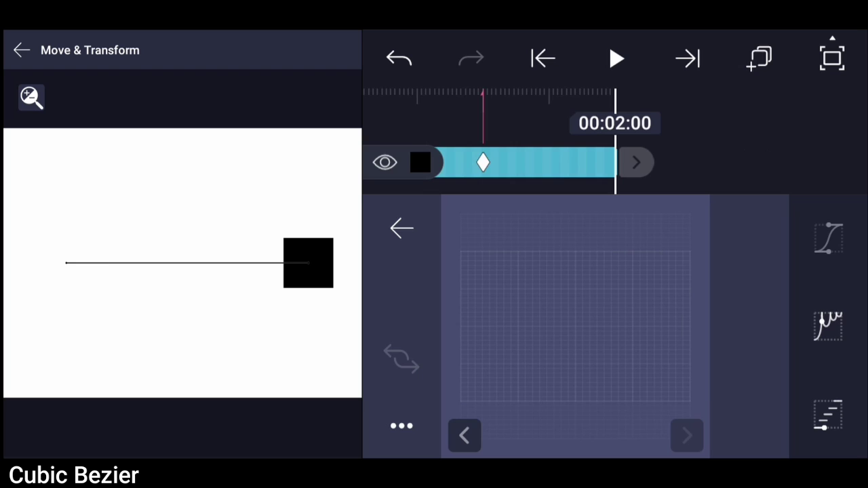
- Flip the curve direction, then cycle through ease-in-out, linear and several ease-in presets
{"action": "left_click", "coordinate": [402, 359]}
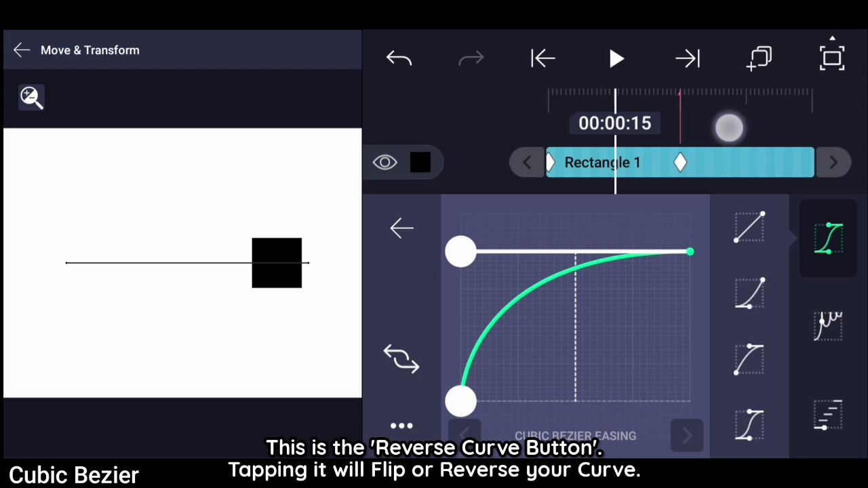
{"action": "left_click", "coordinate": [401, 360]}
{"action": "left_click", "coordinate": [402, 360]}
{"action": "left_click", "coordinate": [750, 426]}
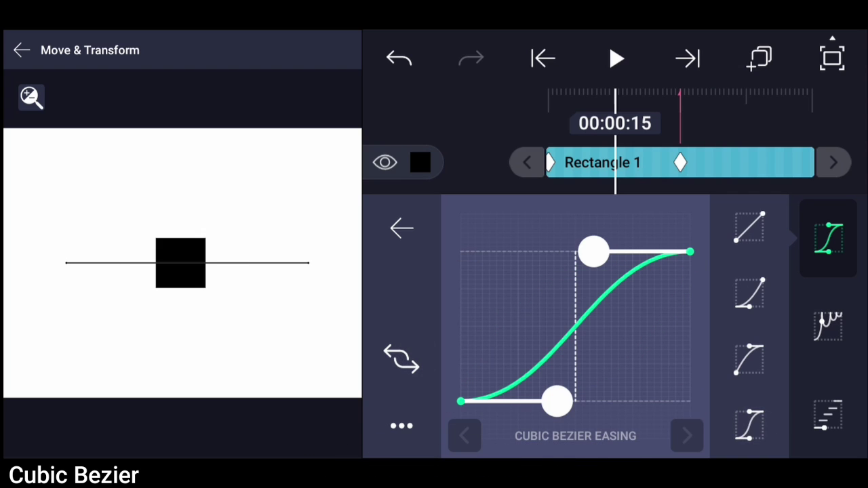
{"action": "left_click", "coordinate": [749, 231]}
{"action": "left_click", "coordinate": [749, 294]}
{"action": "left_click", "coordinate": [749, 403]}
{"action": "left_click", "coordinate": [746, 329]}
- Sharpen the ease-in by pushing its lower handle right, reverse it, and preview playback
{"action": "left_click_drag", "start_coordinate": [557, 402], "coordinate": [620, 402]}
{"action": "left_click", "coordinate": [402, 359]}
{"action": "left_click", "coordinate": [402, 360]}
{"action": "left_click", "coordinate": [617, 58]}
{"action": "left_click", "coordinate": [619, 54]}
{"action": "left_click_drag", "start_coordinate": [730, 144], "coordinate": [806, 133]}
{"action": "left_click", "coordinate": [401, 360]}
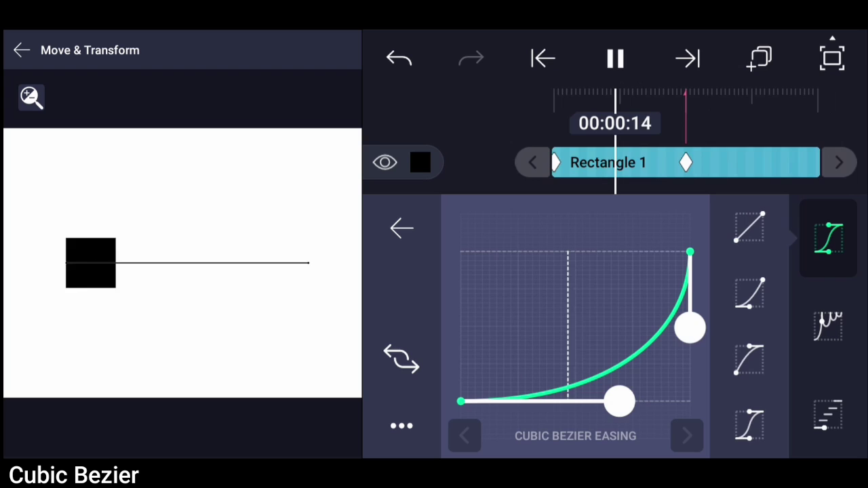
{"action": "left_click", "coordinate": [615, 58]}
{"action": "left_click_drag", "start_coordinate": [726, 153], "coordinate": [791, 151]}
- Drag the handles into an extreme corner ease-in, reverse it, and rewind the timeline
{"action": "left_click_drag", "start_coordinate": [620, 401], "coordinate": [690, 400]}
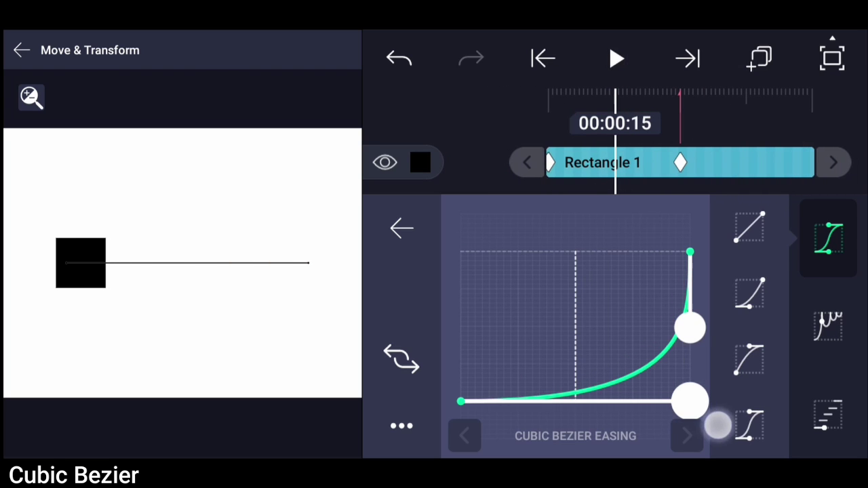
{"action": "left_click_drag", "start_coordinate": [690, 326], "coordinate": [690, 401]}
{"action": "left_click_drag", "start_coordinate": [746, 170], "coordinate": [814, 169]}
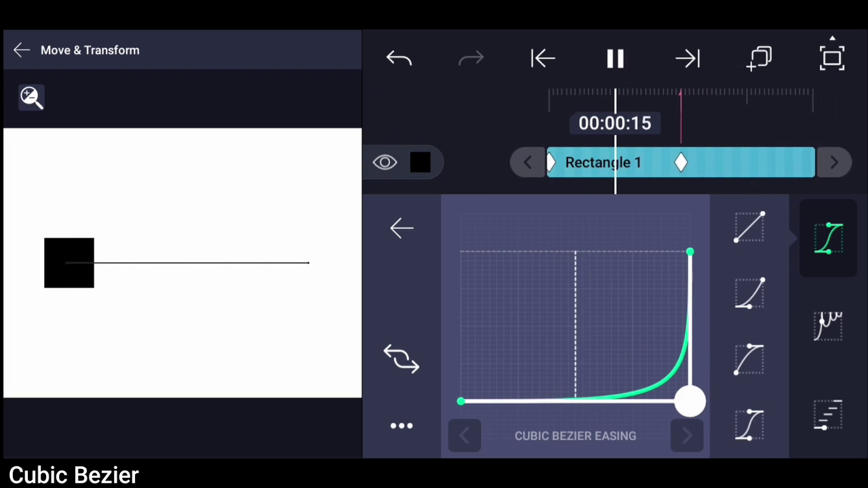
{"action": "left_click_drag", "start_coordinate": [787, 155], "coordinate": [845, 151]}
{"action": "left_click_drag", "start_coordinate": [752, 135], "coordinate": [807, 139]}
{"action": "left_click", "coordinate": [426, 343]}
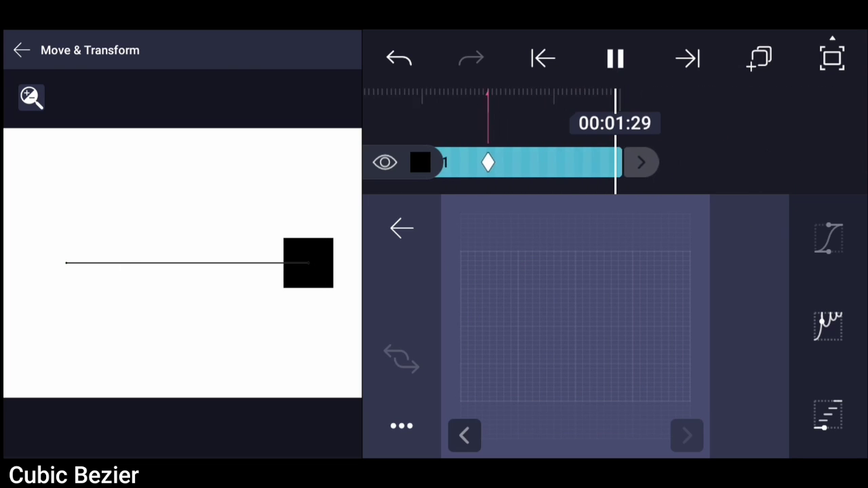
{"action": "left_click_drag", "start_coordinate": [827, 146], "coordinate": [862, 148]}
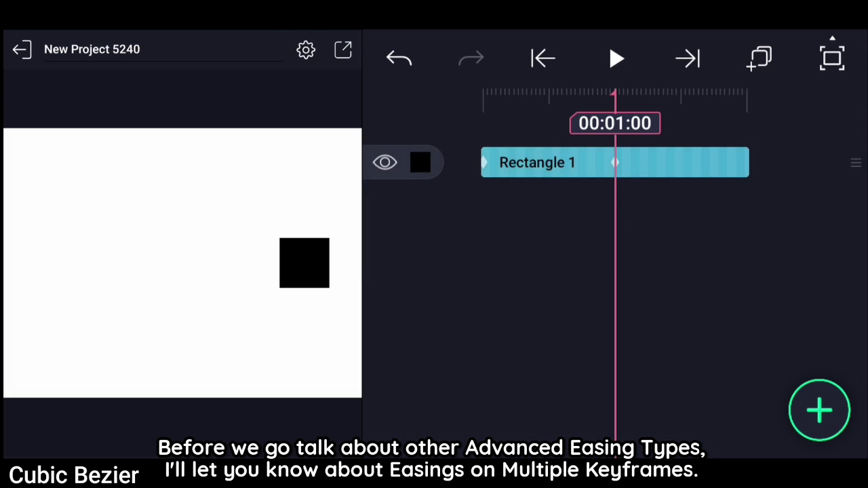
- Add a 00:02:00 position keyframe lifting the square above the line to y 321.64, then play
{"action": "left_click", "coordinate": [698, 161]}
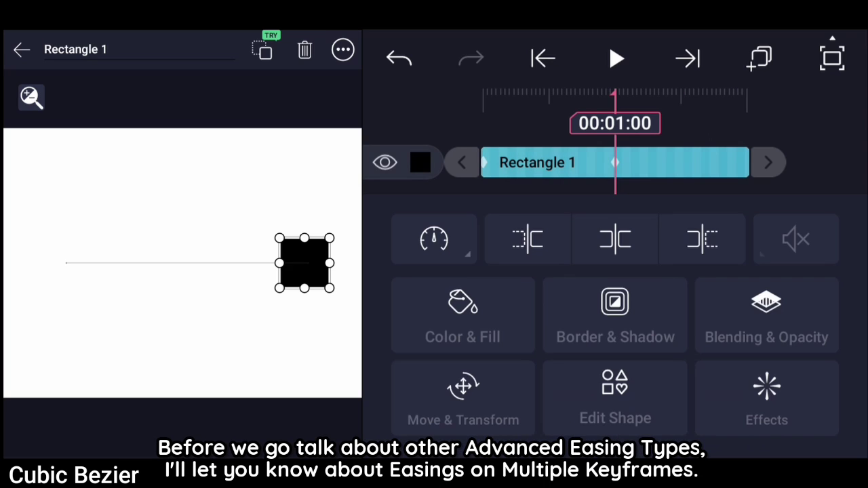
{"action": "left_click", "coordinate": [459, 415]}
{"action": "left_click", "coordinate": [688, 58]}
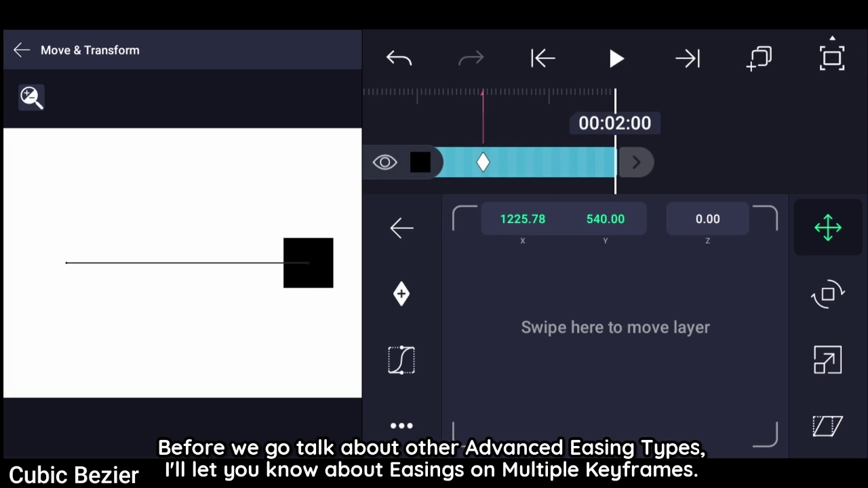
{"action": "left_click_drag", "start_coordinate": [722, 291], "coordinate": [553, 349]}
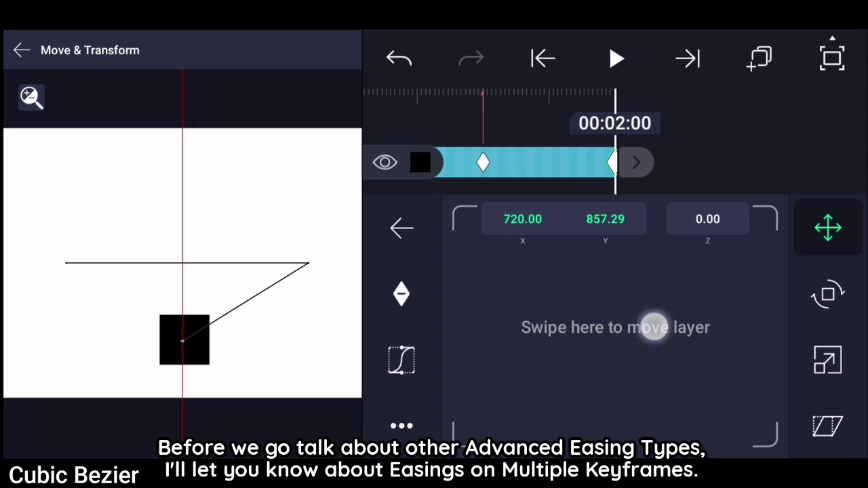
{"action": "mouse_move", "coordinate": [653, 327]}
{"action": "left_mouse_down"}
{"action": "mouse_move", "coordinate": [656, 364]}
{"action": "mouse_move", "coordinate": [709, 271]}
{"action": "left_mouse_up"}
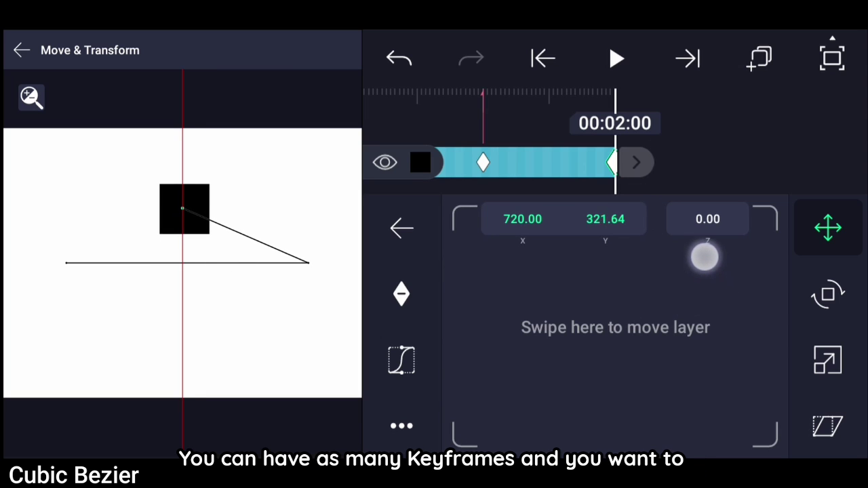
{"action": "left_click_drag", "start_coordinate": [638, 162], "coordinate": [822, 149]}
{"action": "left_click", "coordinate": [508, 174]}
{"action": "left_click", "coordinate": [616, 58]}
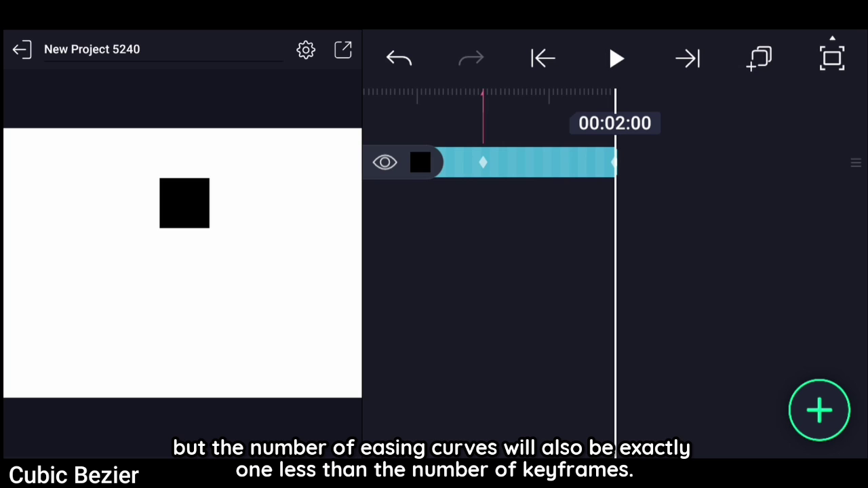
- Open the easing curve editor for Rectangle 1's position keyframes
{"action": "left_click", "coordinate": [58, 265]}
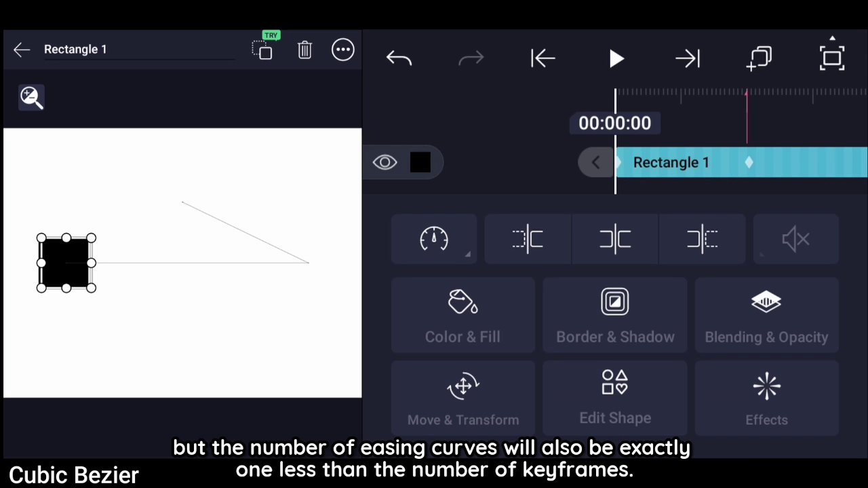
{"action": "left_click", "coordinate": [464, 400]}
{"action": "left_click", "coordinate": [401, 358]}
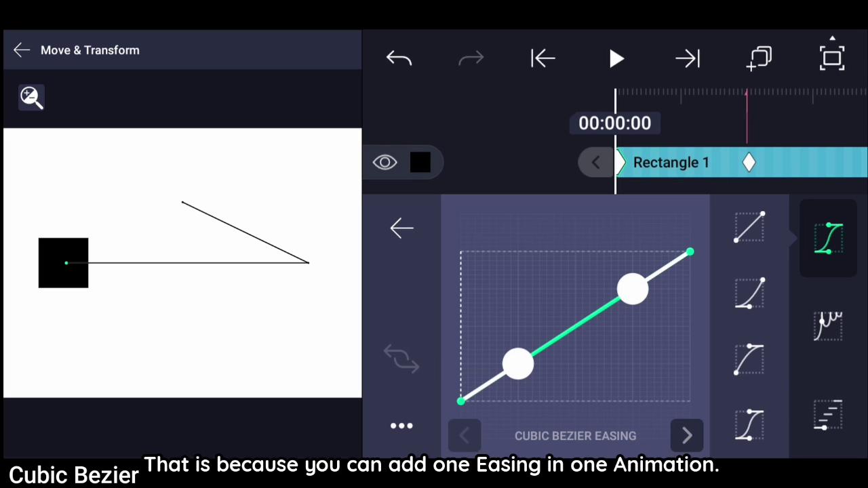
- Flip back and forth between the first and second keyframe easings
{"action": "left_click", "coordinate": [687, 436]}
{"action": "left_click", "coordinate": [464, 436]}
{"action": "left_click", "coordinate": [697, 431]}
{"action": "left_click", "coordinate": [464, 435]}
{"action": "left_click", "coordinate": [687, 436]}
{"action": "left_click", "coordinate": [464, 435]}
{"action": "left_click", "coordinate": [687, 436]}
{"action": "left_click", "coordinate": [465, 435]}
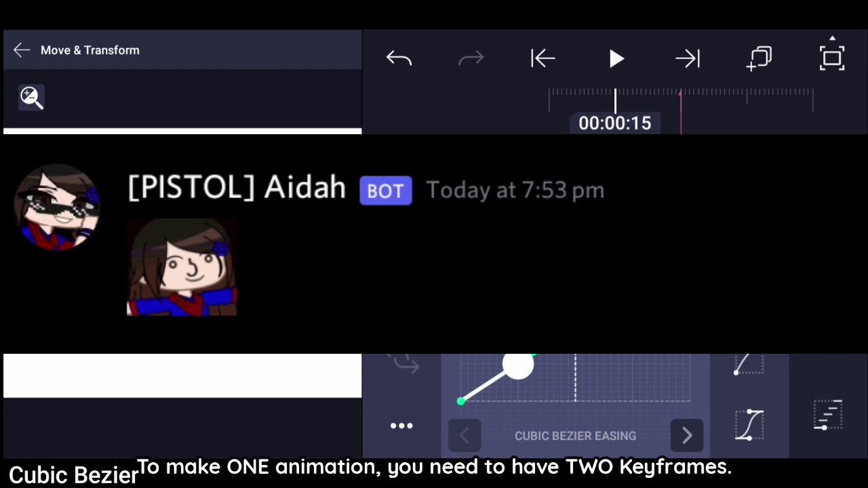
- Give the second keyframe an ease-out curve and play the animation to compare
{"action": "left_click", "coordinate": [687, 435]}
{"action": "left_click", "coordinate": [739, 332]}
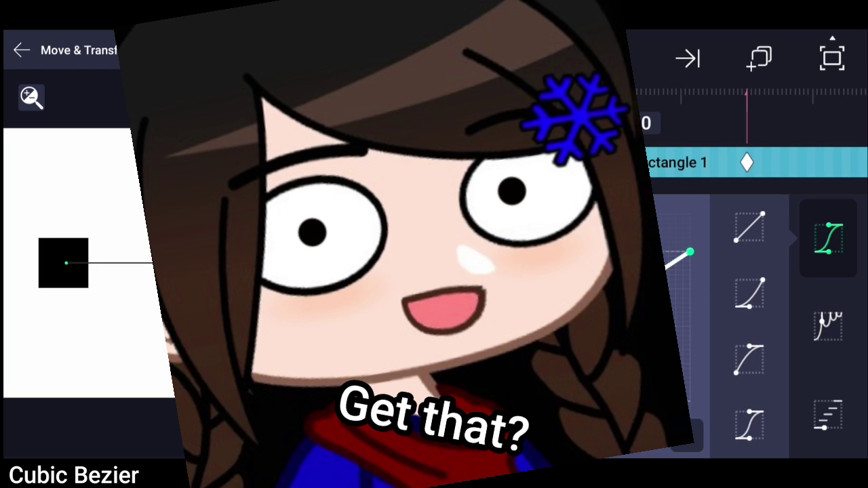
{"action": "left_click", "coordinate": [616, 59]}
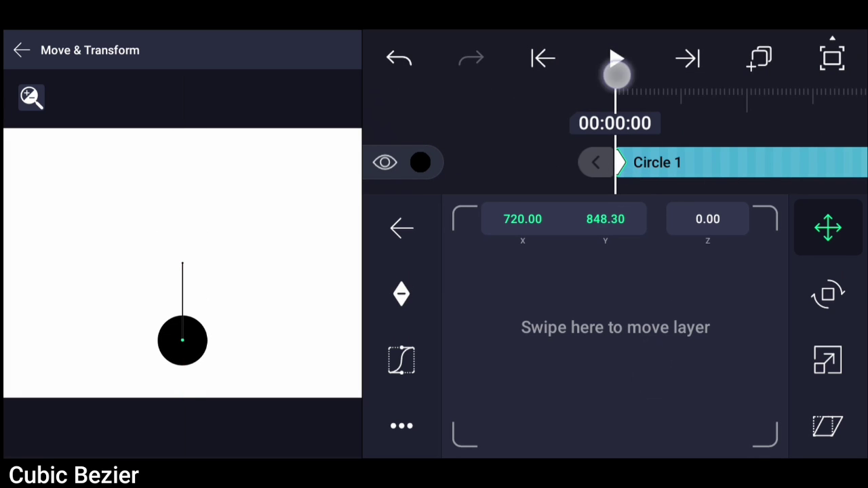
- Preview Circle 1's up-and-down animation, rewind, and open its easing curve editor
{"action": "left_click_drag", "start_coordinate": [717, 102], "coordinate": [615, 102]}
{"action": "left_click", "coordinate": [615, 59]}
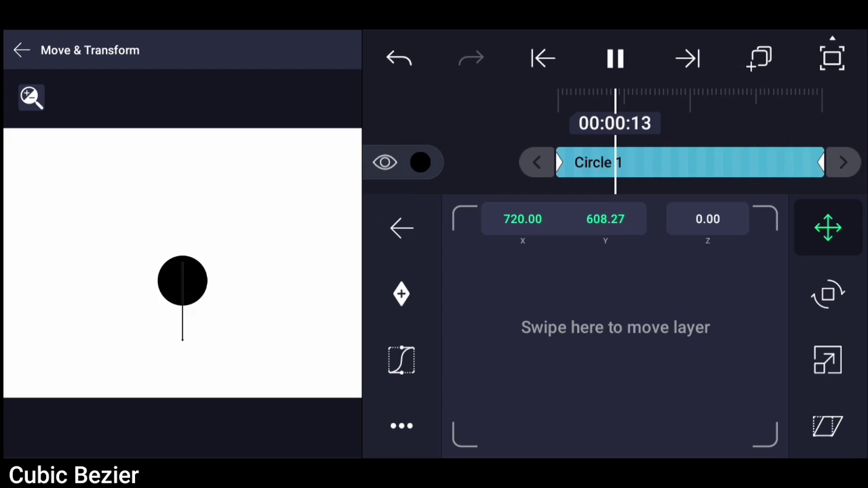
{"action": "left_click", "coordinate": [543, 59]}
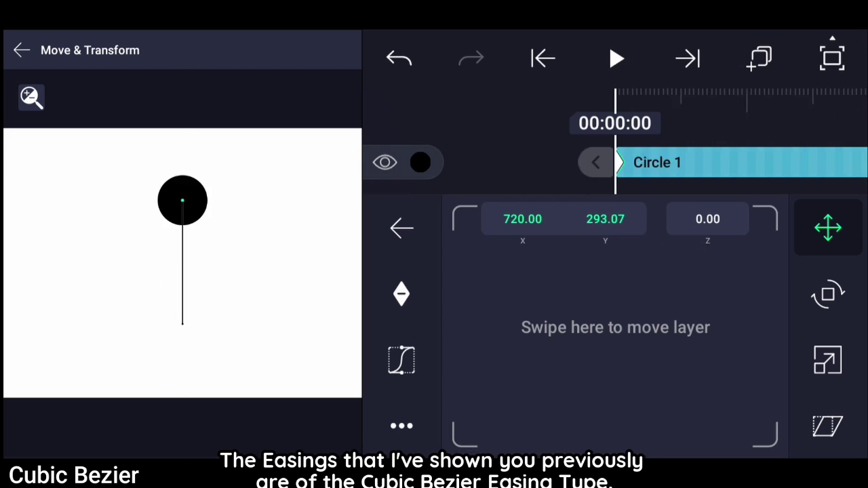
{"action": "left_click", "coordinate": [402, 360]}
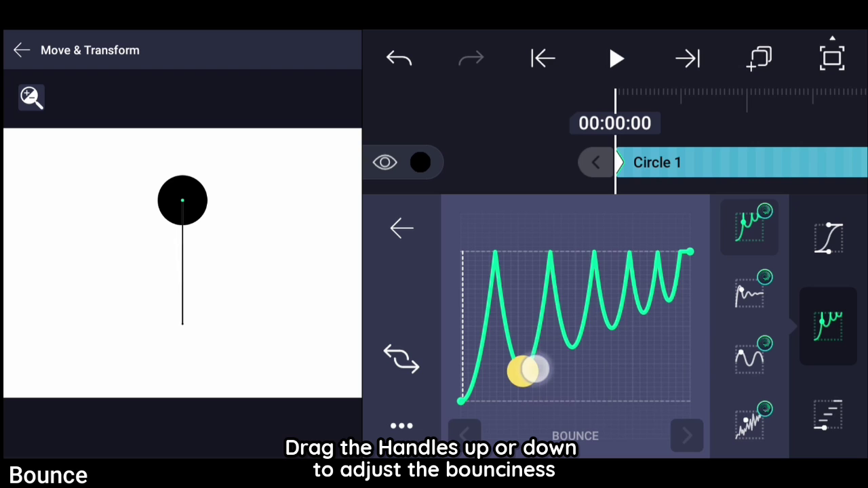
- Flatten the bounces, then restore four tall equal bounces and preview them
{"action": "mouse_move", "coordinate": [521, 372]}
{"action": "left_mouse_down"}
{"action": "mouse_move", "coordinate": [521, 299]}
{"action": "mouse_move", "coordinate": [532, 424]}
{"action": "left_mouse_up"}
{"action": "mouse_move", "coordinate": [531, 389]}
{"action": "left_mouse_down"}
{"action": "mouse_move", "coordinate": [535, 305]}
{"action": "mouse_move", "coordinate": [530, 421]}
{"action": "mouse_move", "coordinate": [652, 424]}
{"action": "mouse_move", "coordinate": [477, 438]}
{"action": "mouse_move", "coordinate": [631, 441]}
{"action": "mouse_move", "coordinate": [556, 302]}
{"action": "left_mouse_up"}
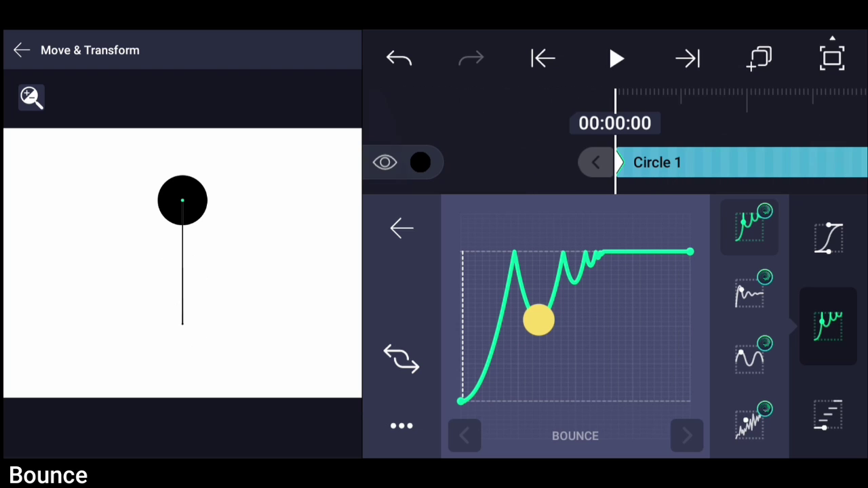
{"action": "mouse_move", "coordinate": [538, 320]}
{"action": "left_mouse_down"}
{"action": "mouse_move", "coordinate": [552, 394]}
{"action": "mouse_move", "coordinate": [542, 400]}
{"action": "left_mouse_up"}
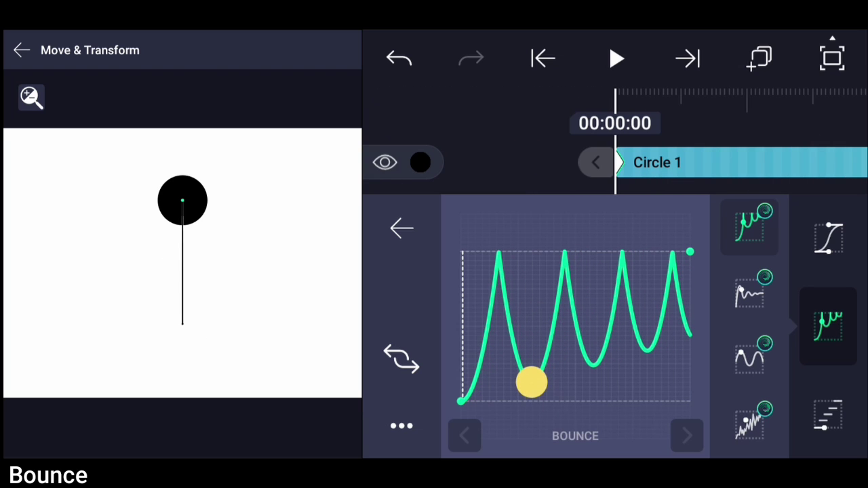
{"action": "left_click", "coordinate": [616, 59]}
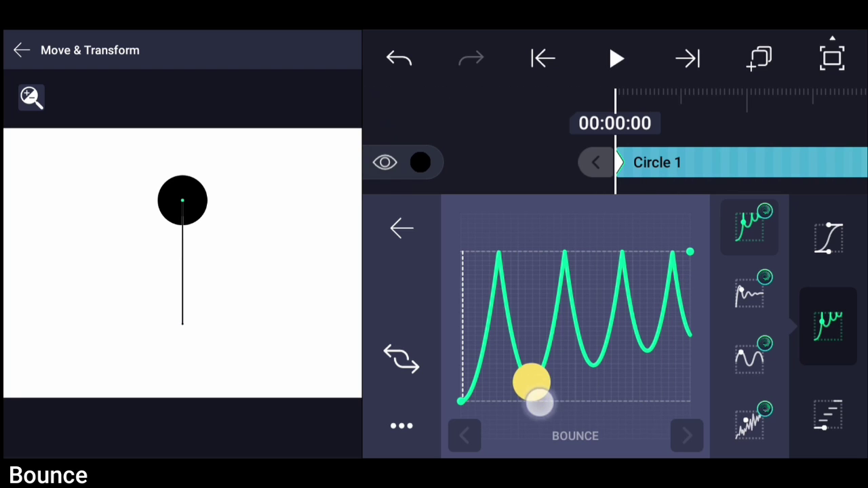
- Try many more bounces, then settle on fewer decaying bounces and preview from the start
{"action": "left_click_drag", "start_coordinate": [537, 409], "coordinate": [475, 445]}
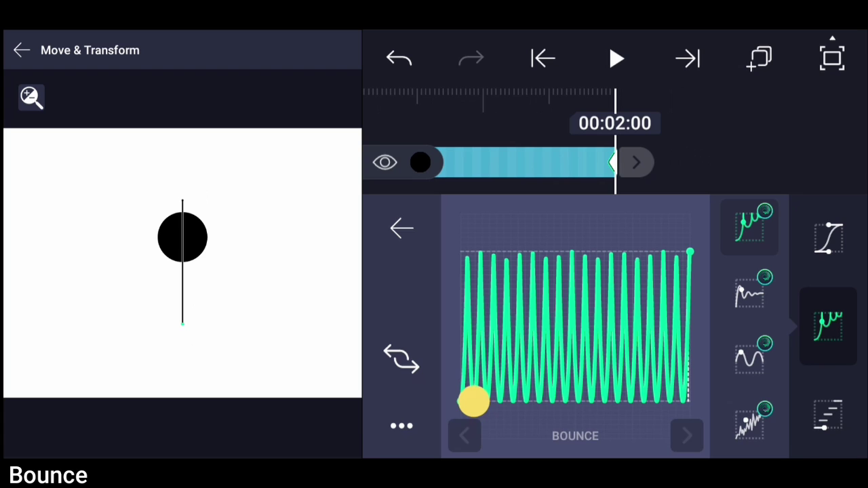
{"action": "left_click_drag", "start_coordinate": [740, 155], "coordinate": [851, 155]}
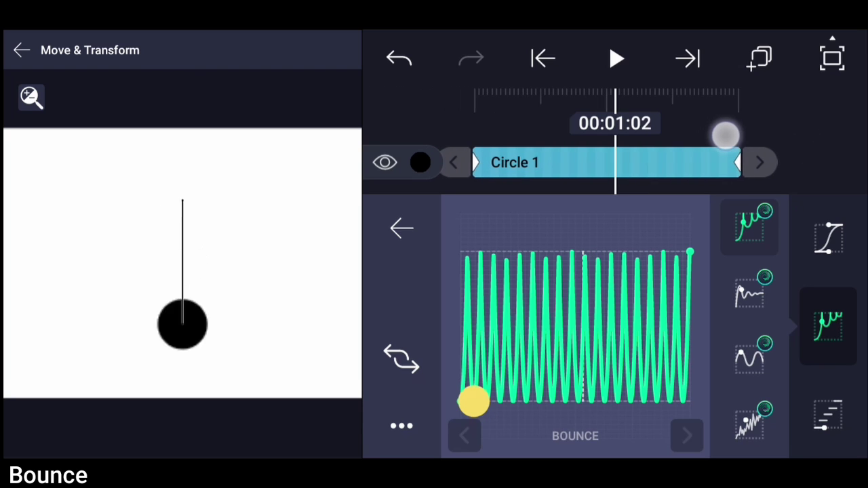
{"action": "left_click_drag", "start_coordinate": [707, 130], "coordinate": [739, 136]}
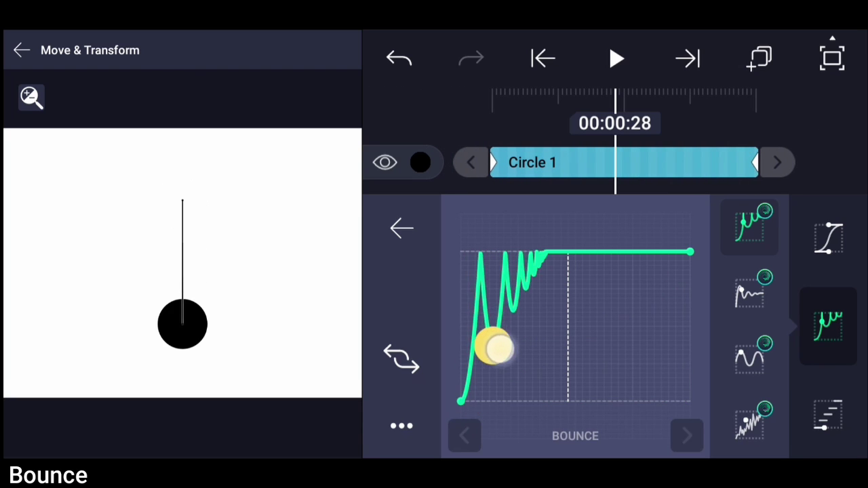
{"action": "left_click_drag", "start_coordinate": [473, 401], "coordinate": [507, 370]}
{"action": "left_click", "coordinate": [614, 66]}
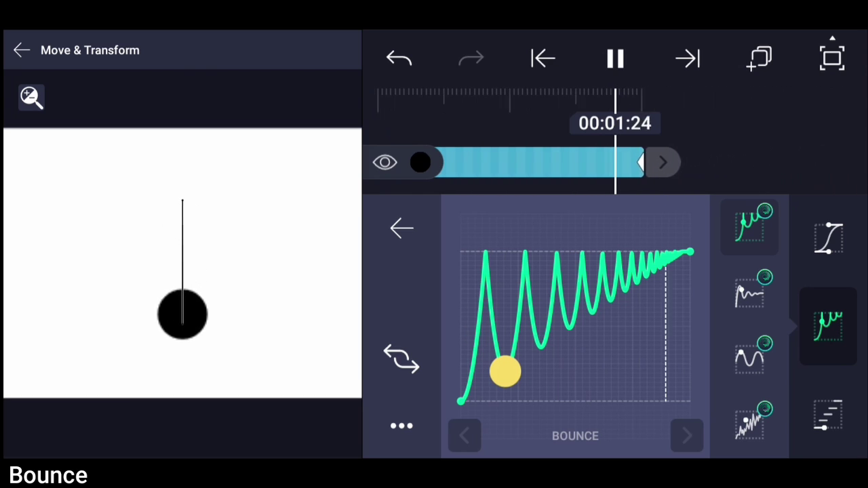
{"action": "left_click_drag", "start_coordinate": [808, 124], "coordinate": [829, 123]}
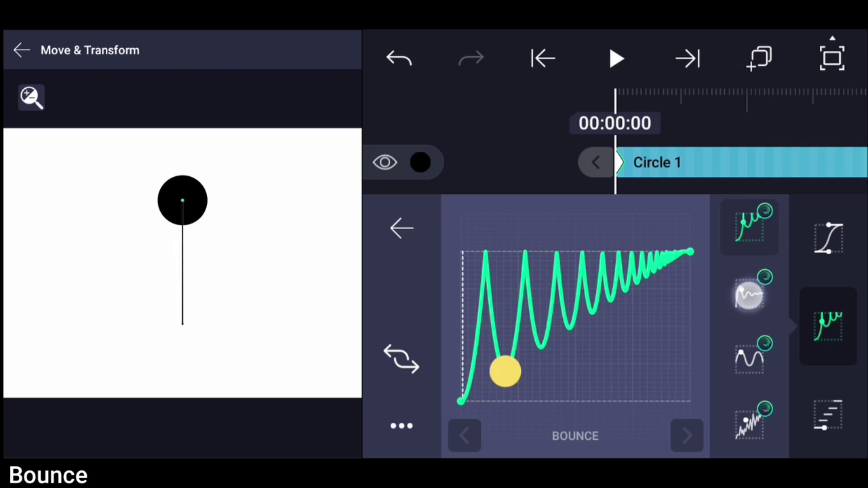
- Switch to Elastic easing and try strong, then barely-there oscillation, previewing each
{"action": "left_click", "coordinate": [750, 293]}
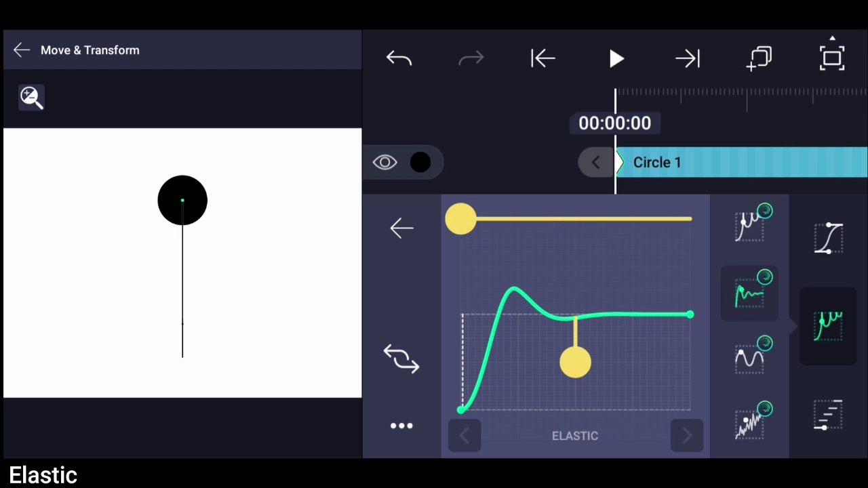
{"action": "left_click_drag", "start_coordinate": [576, 363], "coordinate": [585, 414]}
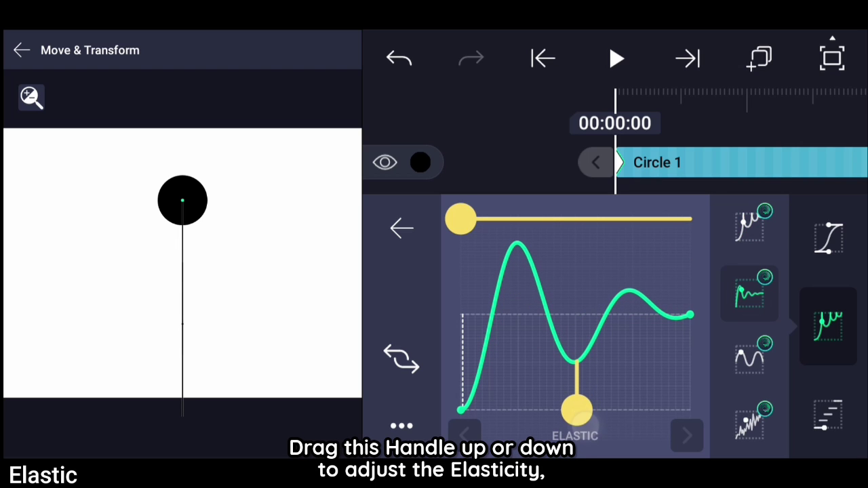
{"action": "key", "text": "space"}
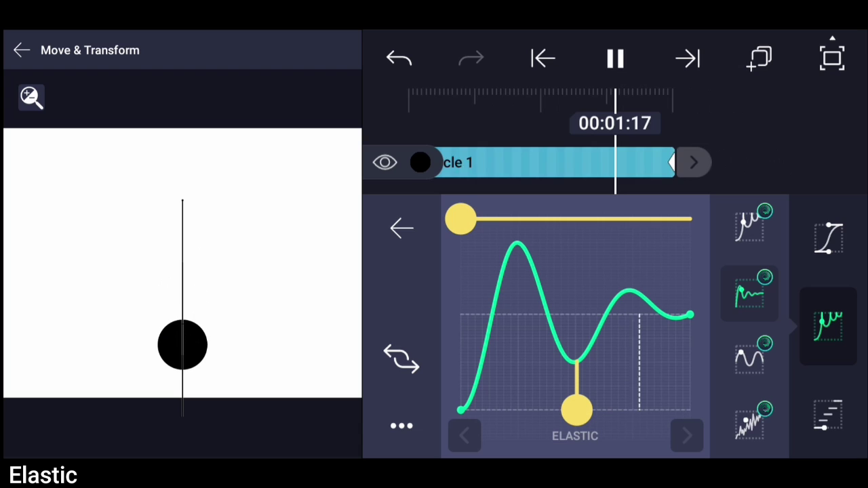
{"action": "left_click_drag", "start_coordinate": [586, 350], "coordinate": [582, 291]}
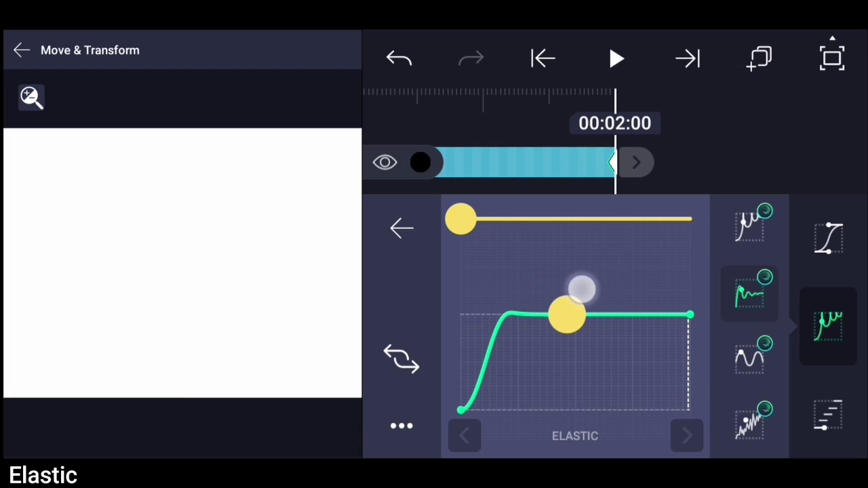
{"action": "left_click", "coordinate": [616, 59]}
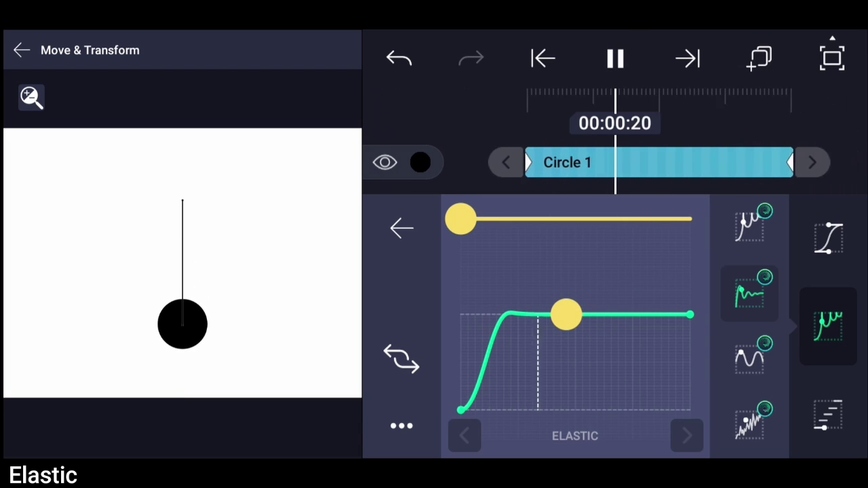
- Vary the elastic cycle count and damping, previewing the resulting oscillations
{"action": "mouse_move", "coordinate": [566, 316]}
{"action": "left_mouse_down"}
{"action": "mouse_move", "coordinate": [506, 433]}
{"action": "mouse_move", "coordinate": [494, 429]}
{"action": "left_mouse_up"}
{"action": "left_click", "coordinate": [616, 59]}
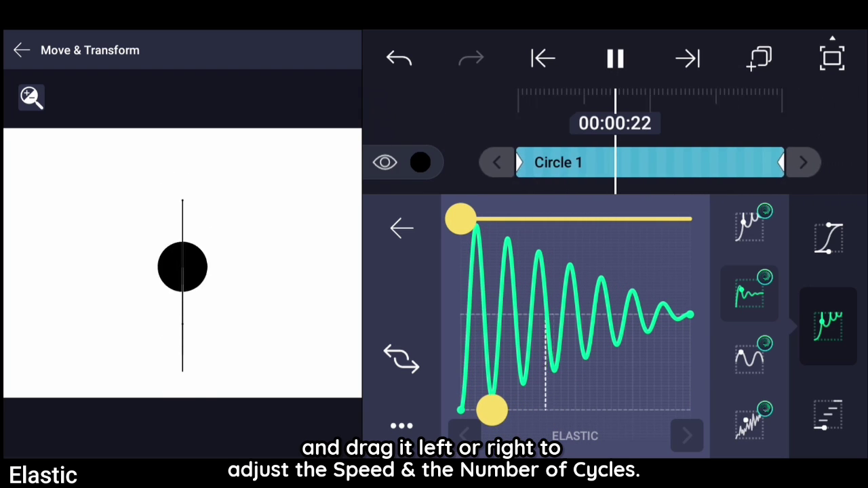
{"action": "left_click_drag", "start_coordinate": [493, 428], "coordinate": [566, 445]}
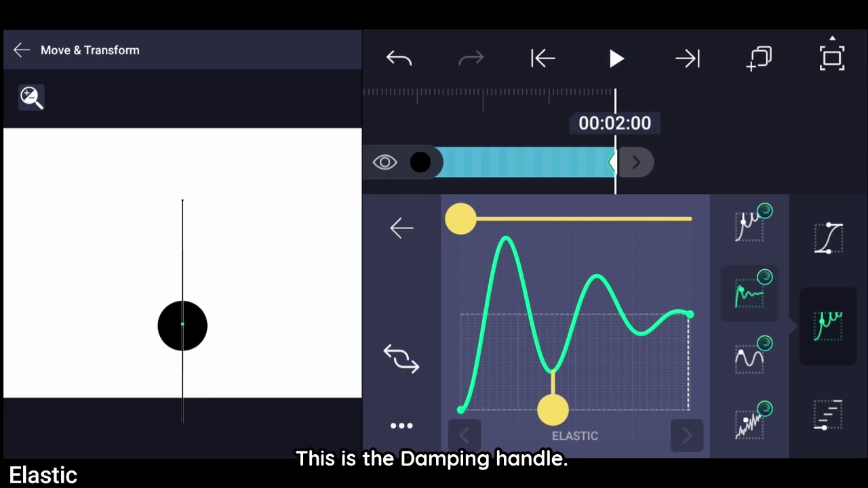
{"action": "left_click_drag", "start_coordinate": [455, 253], "coordinate": [443, 347]}
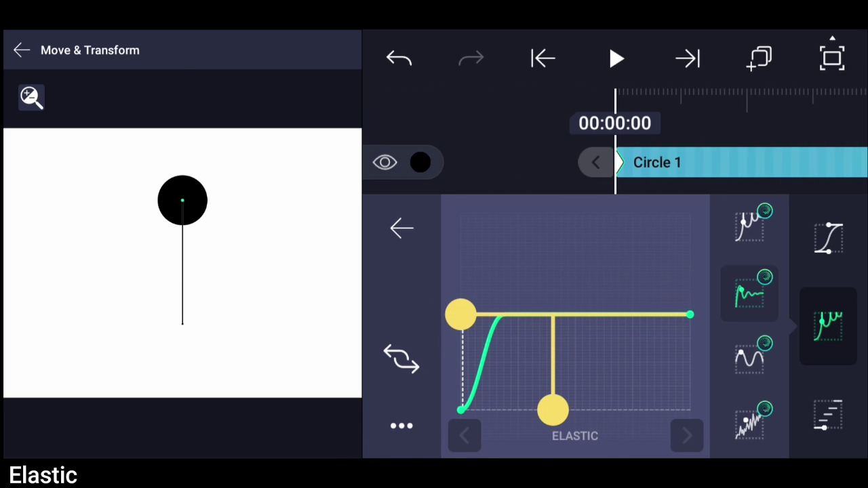
{"action": "left_click_drag", "start_coordinate": [445, 332], "coordinate": [446, 296]}
{"action": "left_click", "coordinate": [630, 49]}
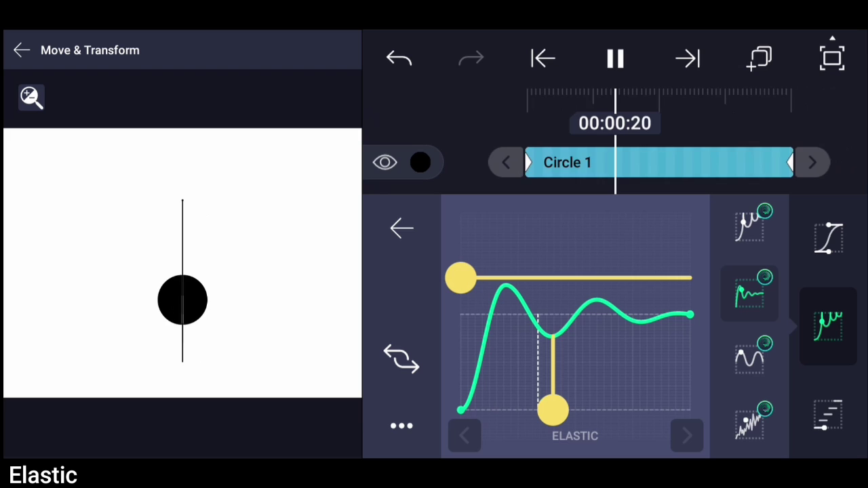
- Raise the overshoot, then stretch it into a single broad overshoot
{"action": "left_click_drag", "start_coordinate": [460, 278], "coordinate": [461, 219]}
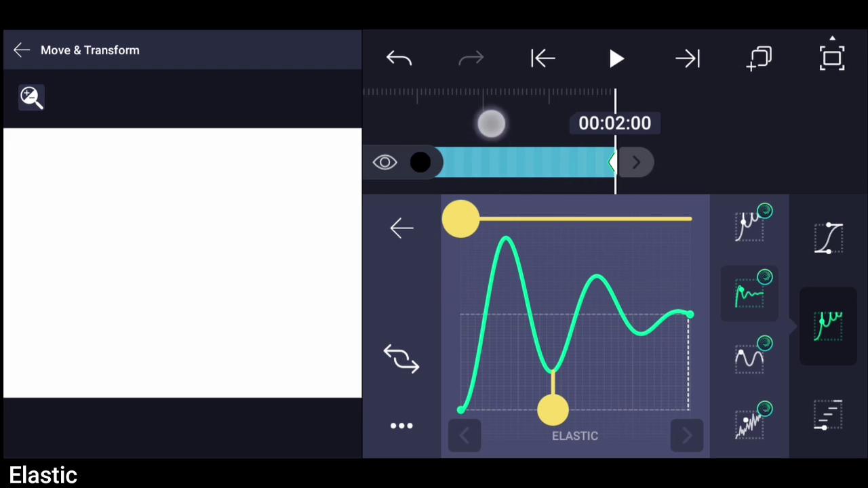
{"action": "left_click", "coordinate": [625, 54]}
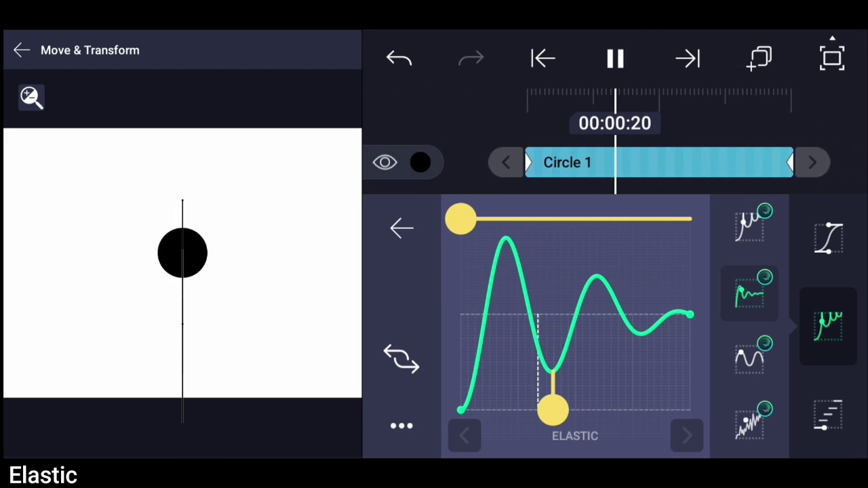
{"action": "mouse_move", "coordinate": [553, 409]}
{"action": "left_mouse_down"}
{"action": "mouse_move", "coordinate": [572, 409]}
{"action": "mouse_move", "coordinate": [471, 407]}
{"action": "mouse_move", "coordinate": [690, 409]}
{"action": "left_mouse_up"}
{"action": "left_click_drag", "start_coordinate": [776, 140], "coordinate": [858, 126]}
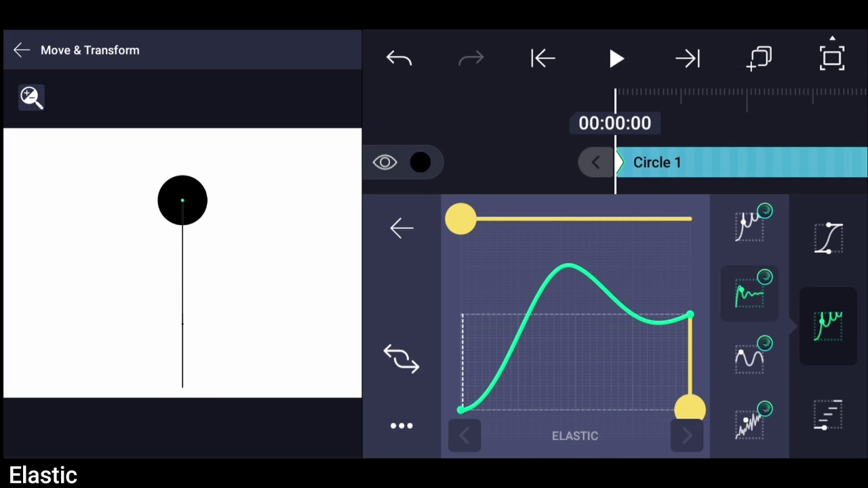
- Switch to Cyclic easing, preview it, and toggle the wave between zigzag and smooth
{"action": "left_click", "coordinate": [750, 359]}
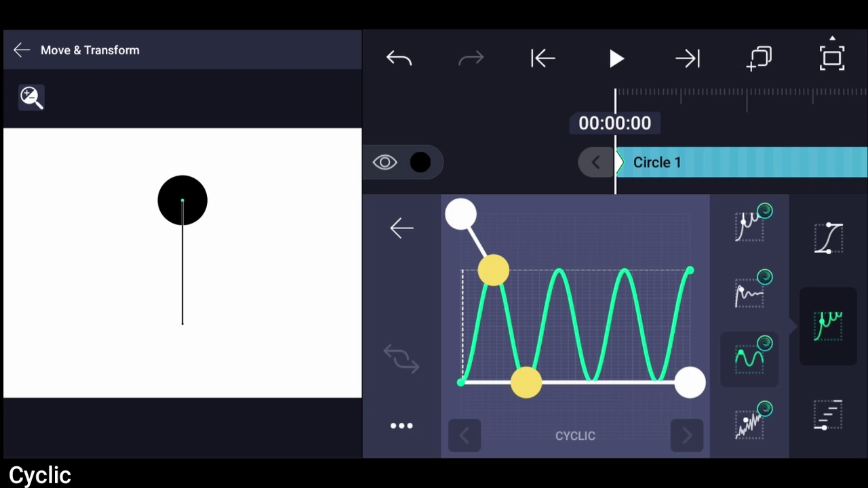
{"action": "left_click", "coordinate": [616, 59]}
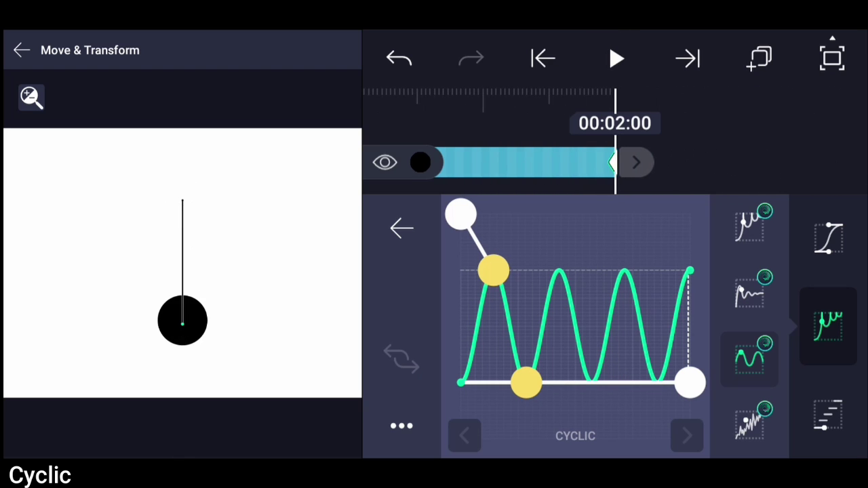
{"action": "left_click_drag", "start_coordinate": [461, 214], "coordinate": [527, 214]}
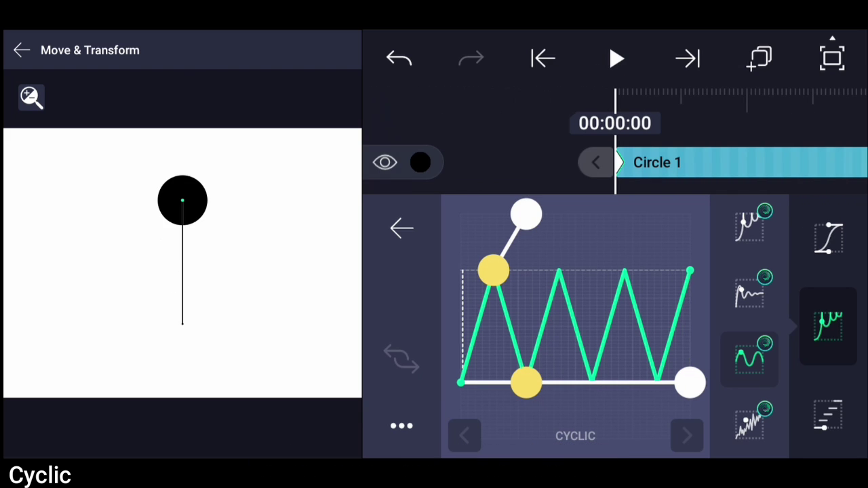
{"action": "left_click_drag", "start_coordinate": [526, 215], "coordinate": [461, 215]}
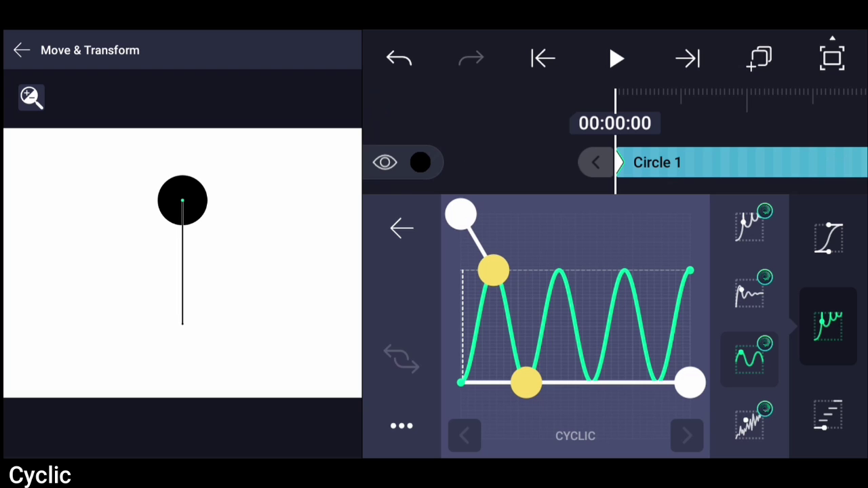
- Adjust the cycle count and decay, then reset to an undamped cyclic wave
{"action": "left_click_drag", "start_coordinate": [528, 381], "coordinate": [498, 351]}
{"action": "left_click", "coordinate": [616, 59]}
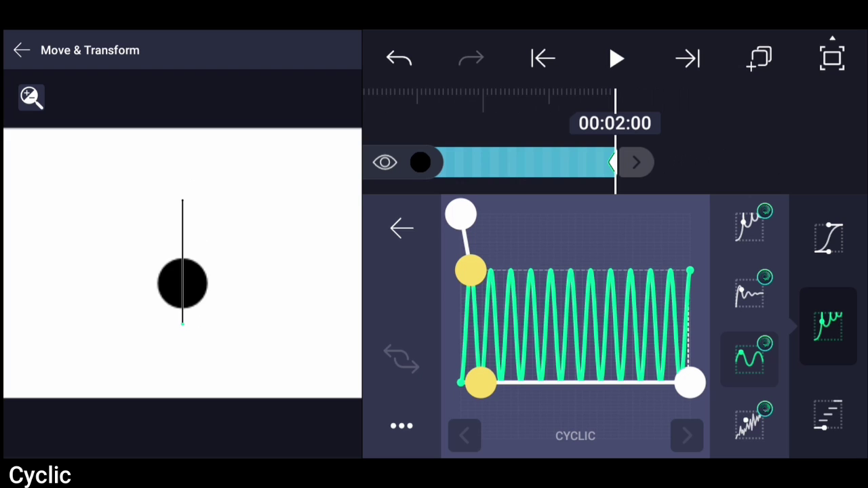
{"action": "left_click_drag", "start_coordinate": [489, 422], "coordinate": [516, 426]}
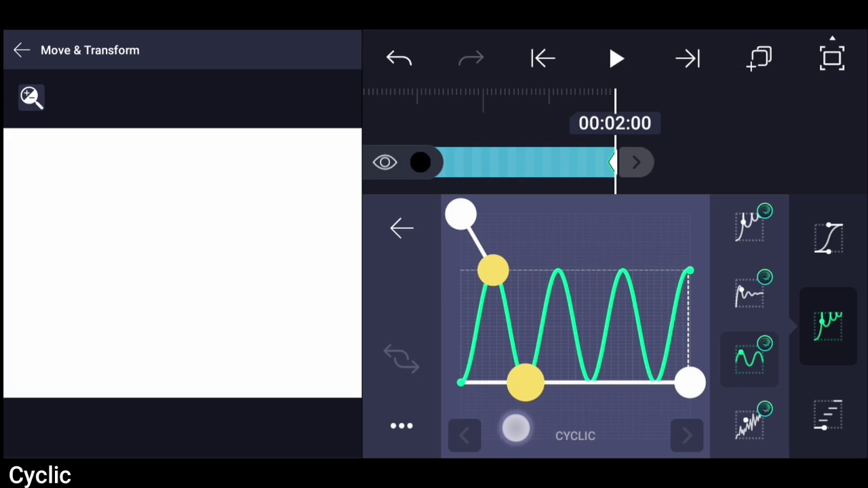
{"action": "left_click_drag", "start_coordinate": [652, 139], "coordinate": [837, 139]}
{"action": "left_click_drag", "start_coordinate": [690, 383], "coordinate": [739, 264]}
{"action": "left_click", "coordinate": [739, 352]}
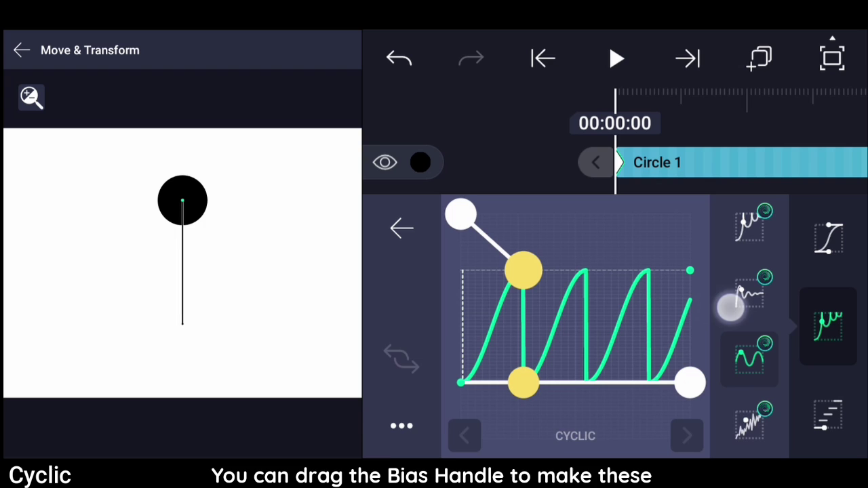
- Preview the sawtooth, reverse its triangles, then restore sine-like waves
{"action": "left_click", "coordinate": [616, 59]}
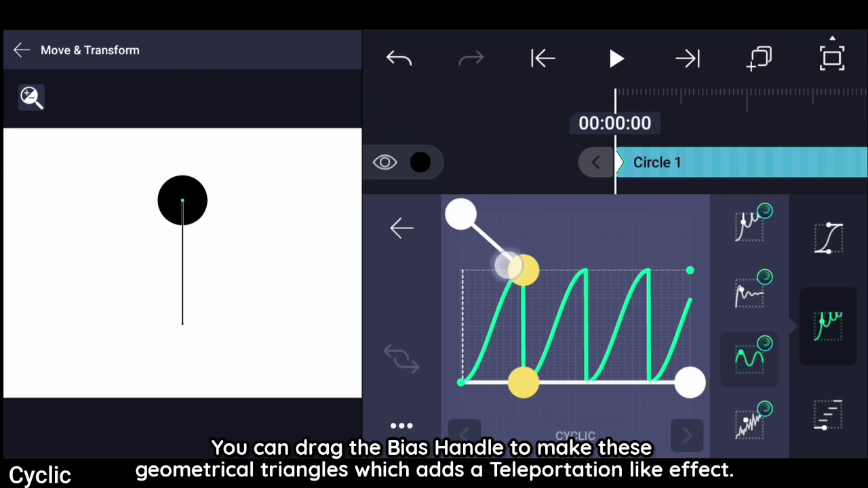
{"action": "left_click_drag", "start_coordinate": [497, 269], "coordinate": [422, 275]}
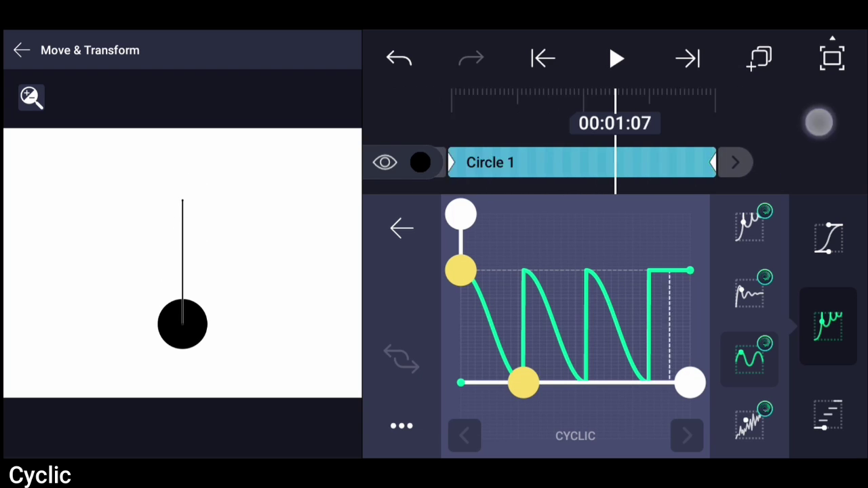
{"action": "left_click_drag", "start_coordinate": [480, 228], "coordinate": [506, 227]}
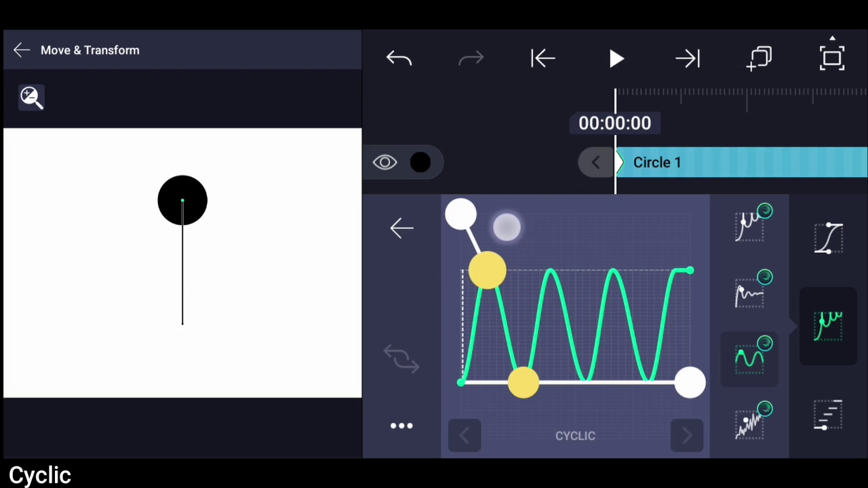
- Preview a decaying cyclic wave, then return to even full-height swings
{"action": "left_click_drag", "start_coordinate": [690, 383], "coordinate": [690, 271]}
{"action": "left_click", "coordinate": [616, 58]}
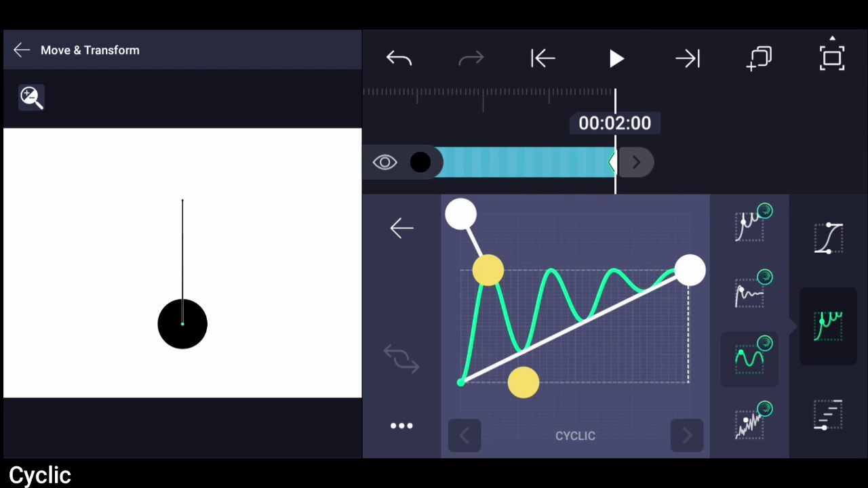
{"action": "left_click_drag", "start_coordinate": [690, 271], "coordinate": [690, 383]}
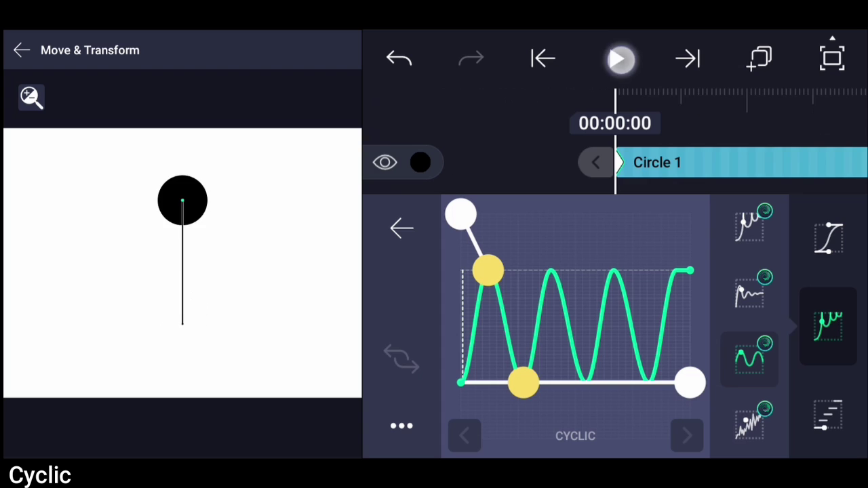
{"action": "left_click", "coordinate": [619, 59]}
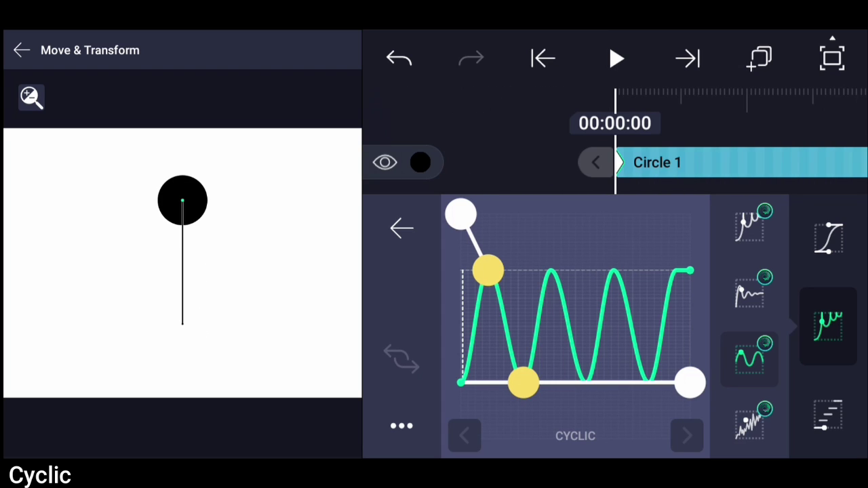
- Switch to Random easing, adjust its variation strength and shape, and preview
{"action": "left_click", "coordinate": [750, 424]}
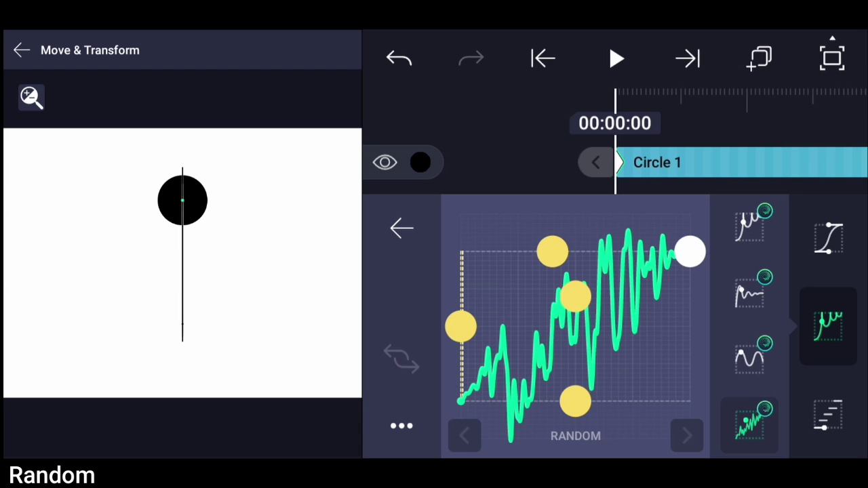
{"action": "mouse_move", "coordinate": [588, 307]}
{"action": "left_mouse_down"}
{"action": "mouse_move", "coordinate": [592, 370]}
{"action": "mouse_move", "coordinate": [586, 300]}
{"action": "mouse_move", "coordinate": [587, 332]}
{"action": "left_mouse_up"}
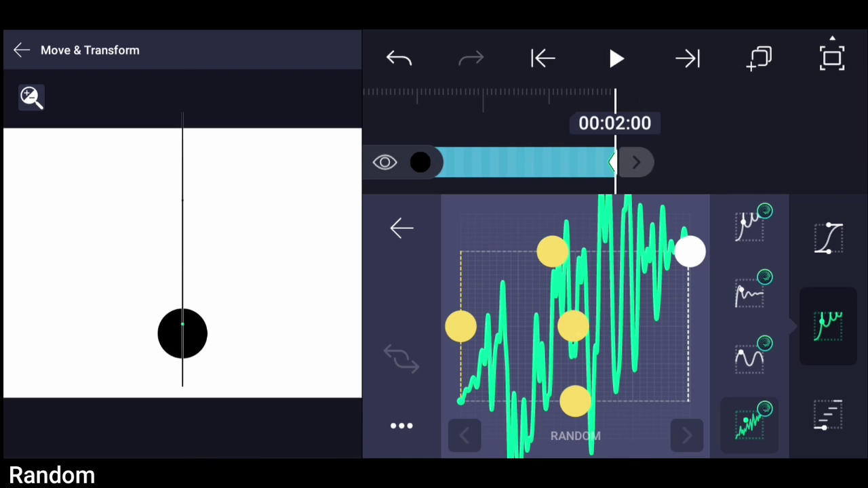
{"action": "mouse_move", "coordinate": [576, 404]}
{"action": "left_mouse_down"}
{"action": "mouse_move", "coordinate": [475, 454]}
{"action": "mouse_move", "coordinate": [514, 407]}
{"action": "mouse_move", "coordinate": [690, 401]}
{"action": "mouse_move", "coordinate": [462, 402]}
{"action": "left_mouse_up"}
{"action": "left_click", "coordinate": [616, 58]}
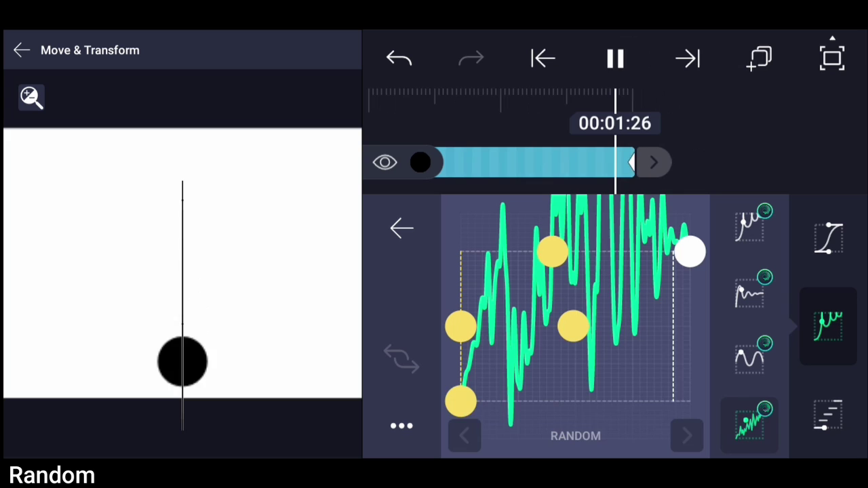
{"action": "left_click", "coordinate": [765, 429]}
{"action": "left_click", "coordinate": [616, 58]}
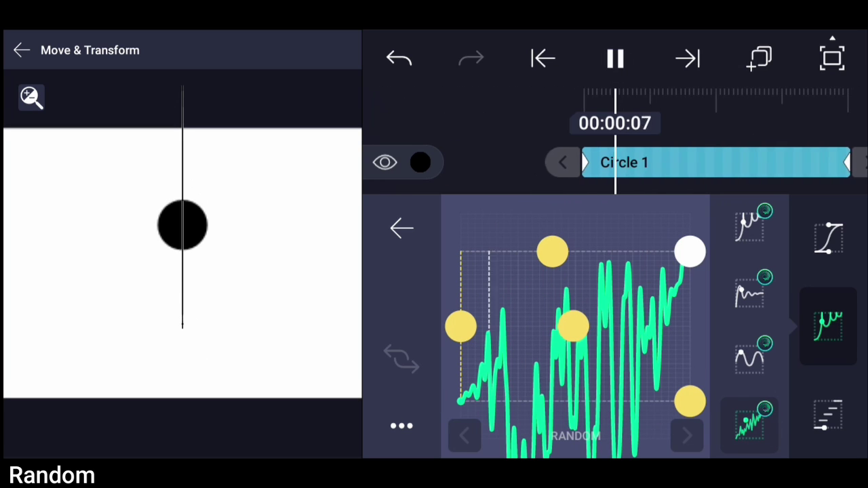
{"action": "left_click", "coordinate": [616, 59]}
- Reshape the random noise pattern several times, ending on a smooth gentle wiggle
{"action": "left_click_drag", "start_coordinate": [690, 401], "coordinate": [584, 402]}
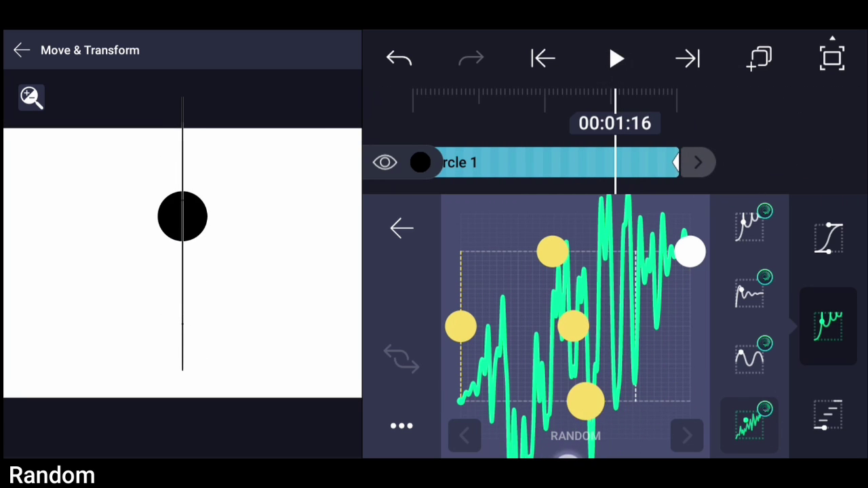
{"action": "mouse_move", "coordinate": [539, 332]}
{"action": "left_mouse_down"}
{"action": "mouse_move", "coordinate": [630, 378]}
{"action": "mouse_move", "coordinate": [683, 425]}
{"action": "mouse_move", "coordinate": [720, 378]}
{"action": "mouse_move", "coordinate": [734, 237]}
{"action": "left_mouse_up"}
{"action": "left_click", "coordinate": [616, 58]}
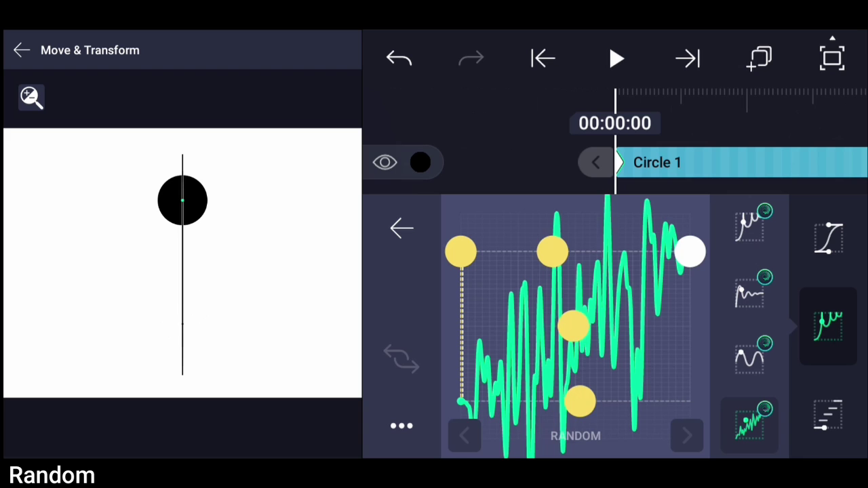
{"action": "mouse_move", "coordinate": [553, 253]}
{"action": "left_mouse_down"}
{"action": "mouse_move", "coordinate": [645, 245]}
{"action": "mouse_move", "coordinate": [719, 254]}
{"action": "left_mouse_up"}
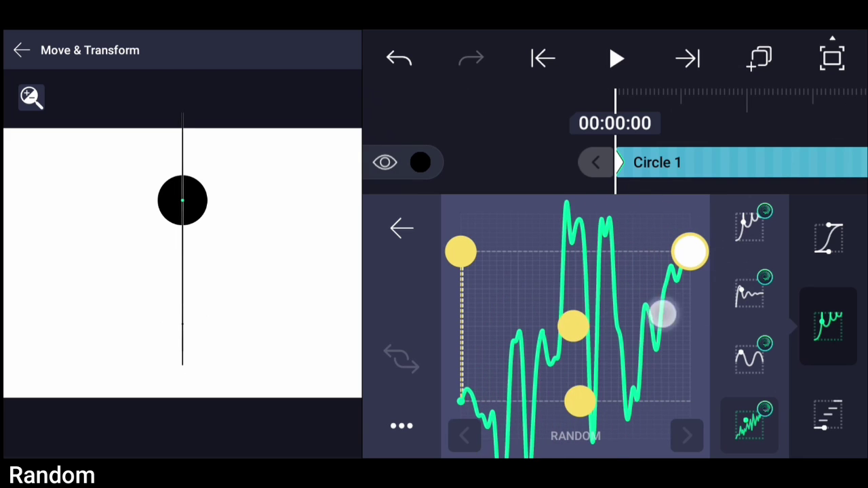
{"action": "mouse_move", "coordinate": [638, 321]}
{"action": "left_mouse_down"}
{"action": "mouse_move", "coordinate": [504, 421]}
{"action": "mouse_move", "coordinate": [471, 435]}
{"action": "mouse_move", "coordinate": [497, 430]}
{"action": "left_mouse_up"}
{"action": "left_click", "coordinate": [616, 58]}
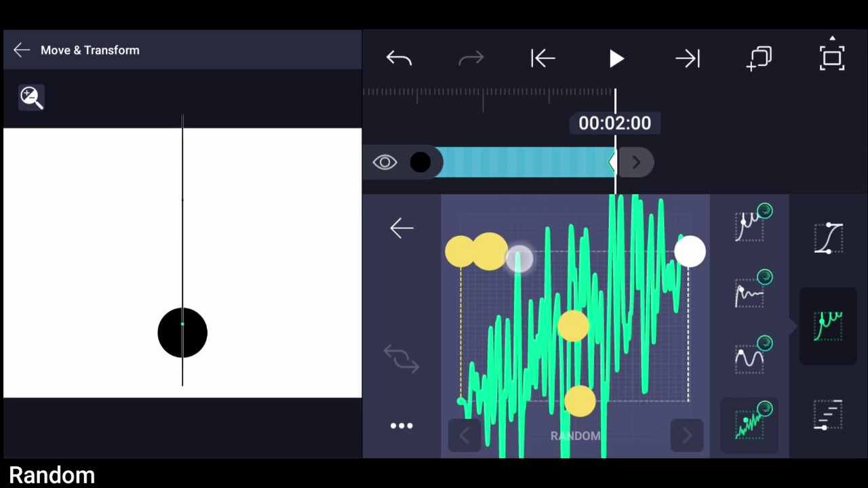
{"action": "mouse_move", "coordinate": [532, 256]}
{"action": "left_mouse_down"}
{"action": "mouse_move", "coordinate": [591, 262]}
{"action": "mouse_move", "coordinate": [580, 252]}
{"action": "mouse_move", "coordinate": [649, 244]}
{"action": "mouse_move", "coordinate": [670, 251]}
{"action": "mouse_move", "coordinate": [654, 253]}
{"action": "left_mouse_up"}
{"action": "left_click", "coordinate": [616, 59]}
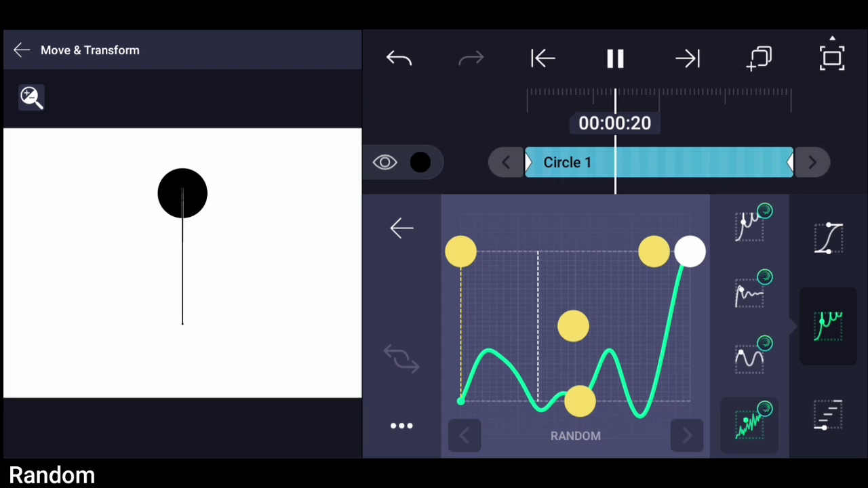
- Try a new random seed, restore the original, then switch the easing to Steps
{"action": "left_click_drag", "start_coordinate": [705, 258], "coordinate": [742, 408]}
{"action": "left_click", "coordinate": [616, 59]}
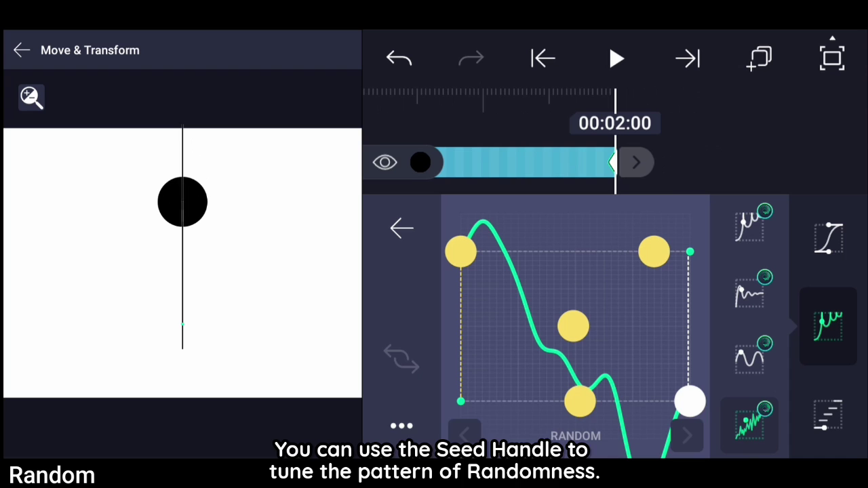
{"action": "left_click_drag", "start_coordinate": [690, 402], "coordinate": [690, 252]}
{"action": "left_click", "coordinate": [616, 61]}
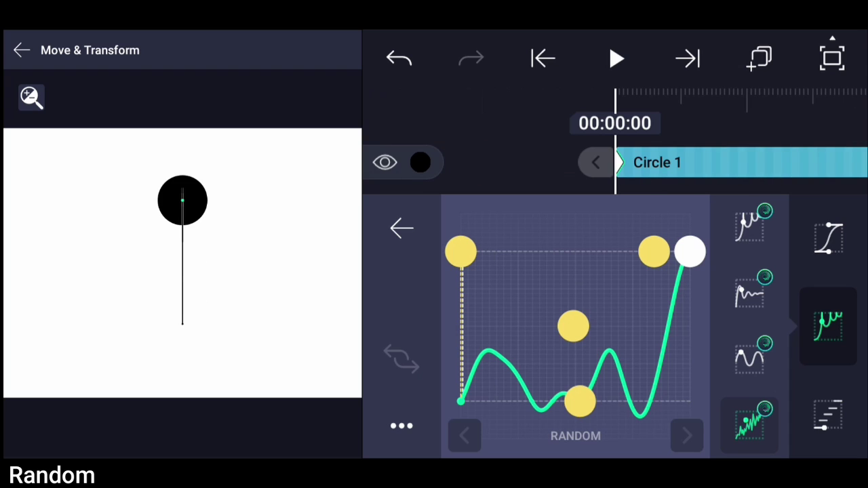
{"action": "left_click", "coordinate": [823, 409]}
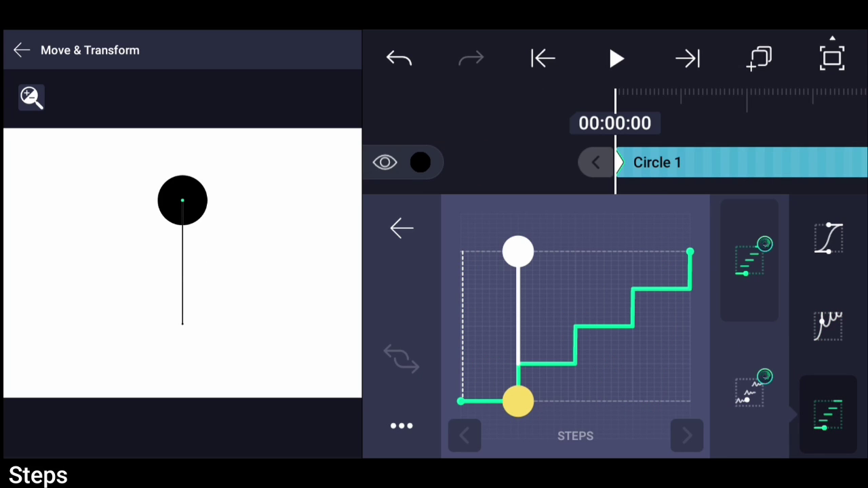
{"action": "key", "text": "space"}
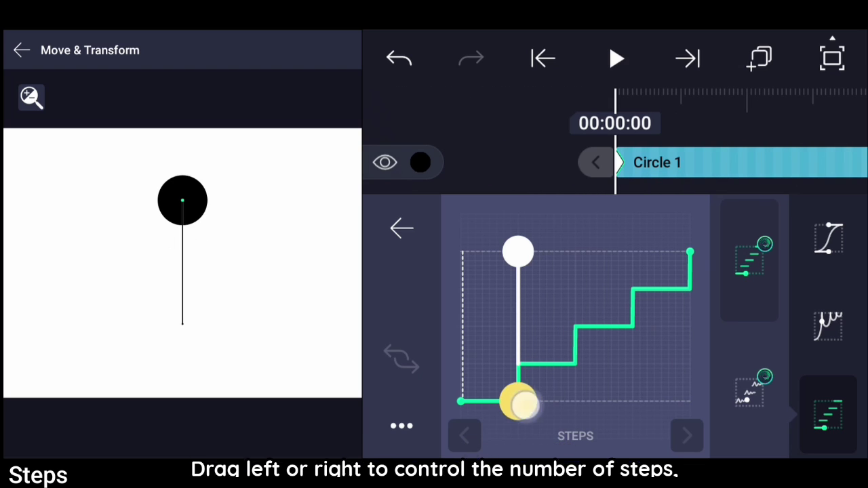
{"action": "left_click_drag", "start_coordinate": [524, 406], "coordinate": [490, 436]}
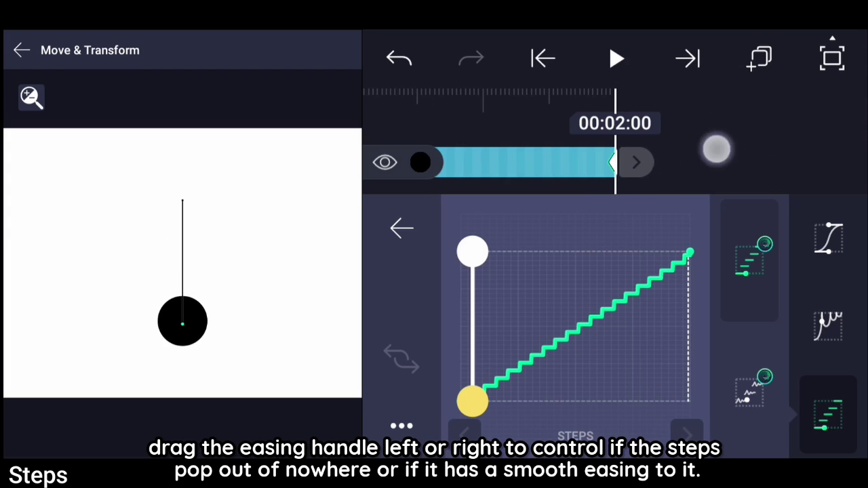
{"action": "left_click_drag", "start_coordinate": [486, 429], "coordinate": [553, 429]}
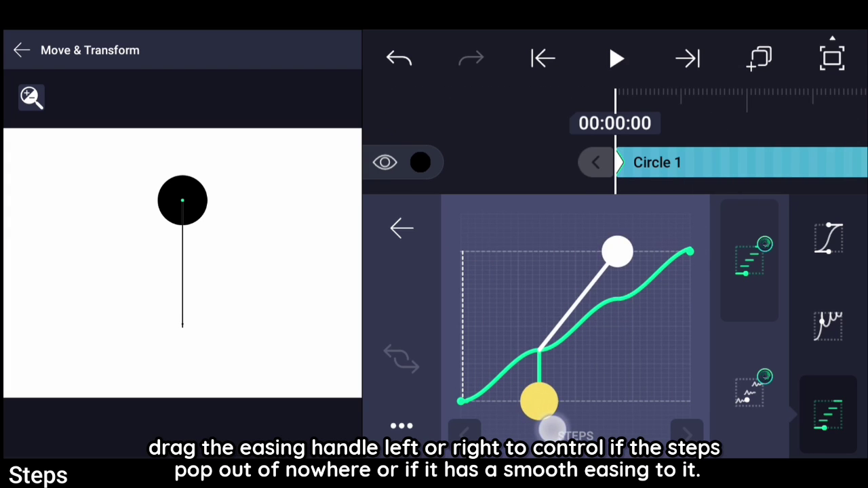
{"action": "left_click_drag", "start_coordinate": [568, 259], "coordinate": [444, 260]}
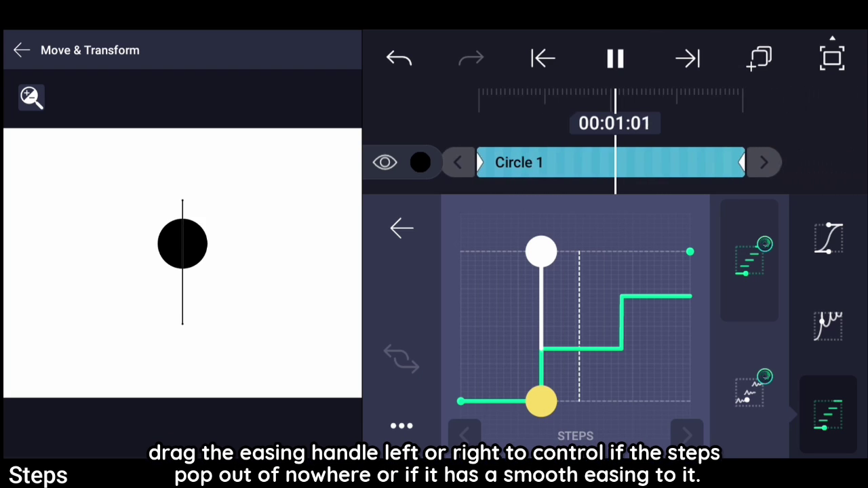
{"action": "left_click_drag", "start_coordinate": [549, 254], "coordinate": [694, 266]}
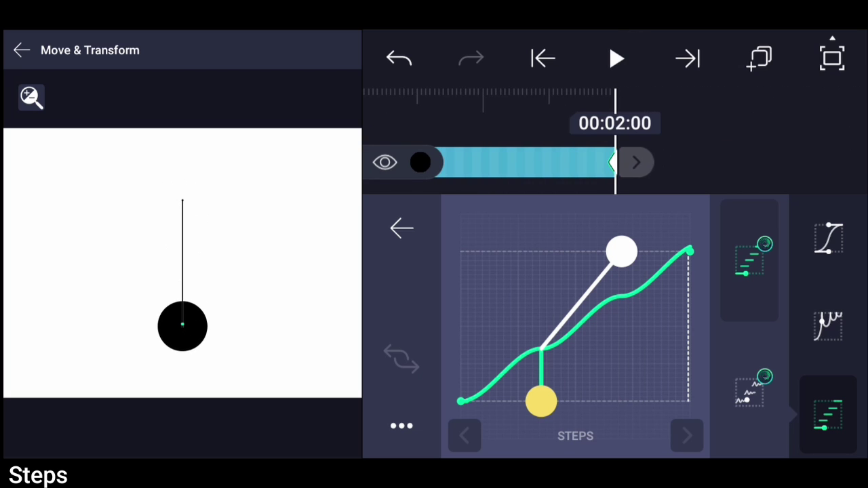
{"action": "left_click", "coordinate": [759, 277]}
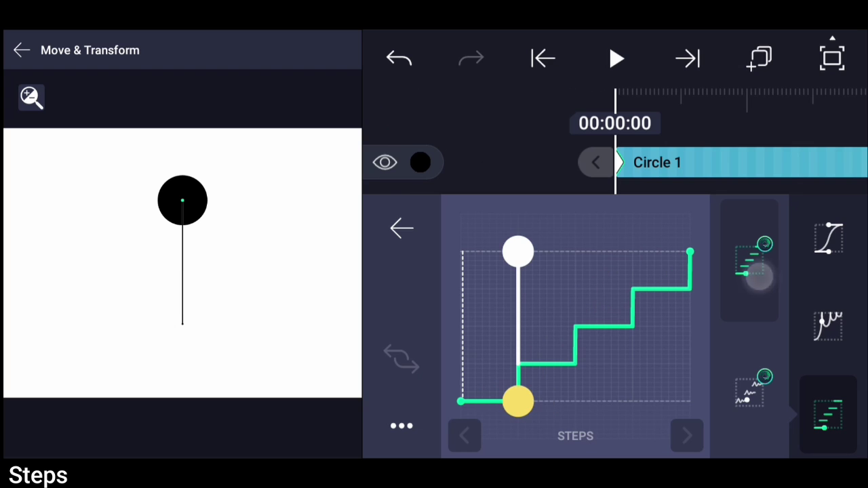
- Switch to Elastic Steps and adjust its elasticity and number of steps
{"action": "left_click", "coordinate": [755, 392]}
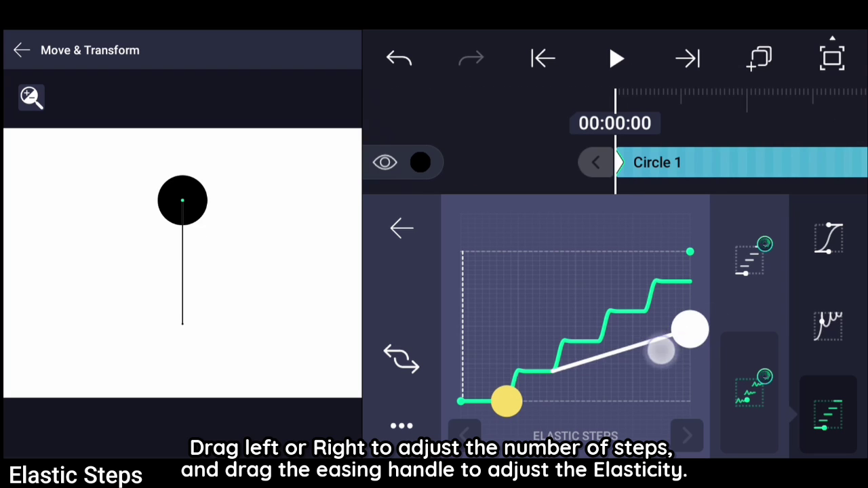
{"action": "left_click_drag", "start_coordinate": [661, 350], "coordinate": [652, 388]}
{"action": "mouse_move", "coordinate": [507, 403]}
{"action": "left_mouse_down"}
{"action": "mouse_move", "coordinate": [486, 422]}
{"action": "mouse_move", "coordinate": [498, 438]}
{"action": "left_mouse_up"}
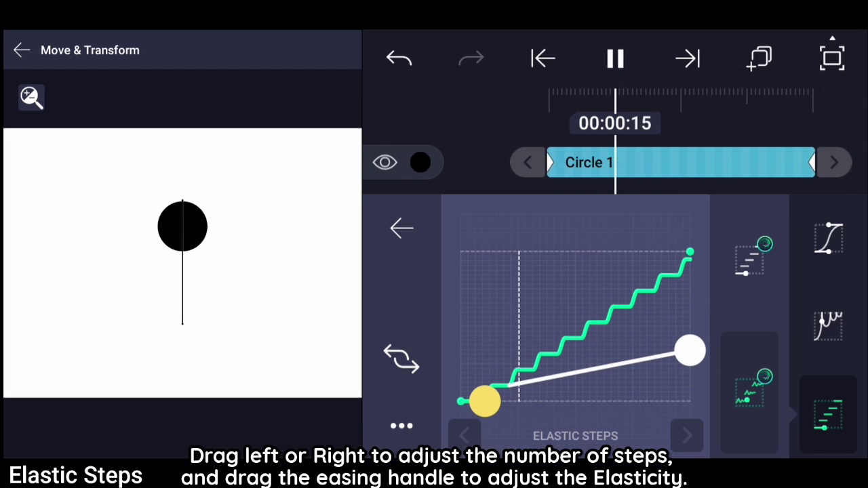
{"action": "left_click_drag", "start_coordinate": [499, 434], "coordinate": [524, 434]}
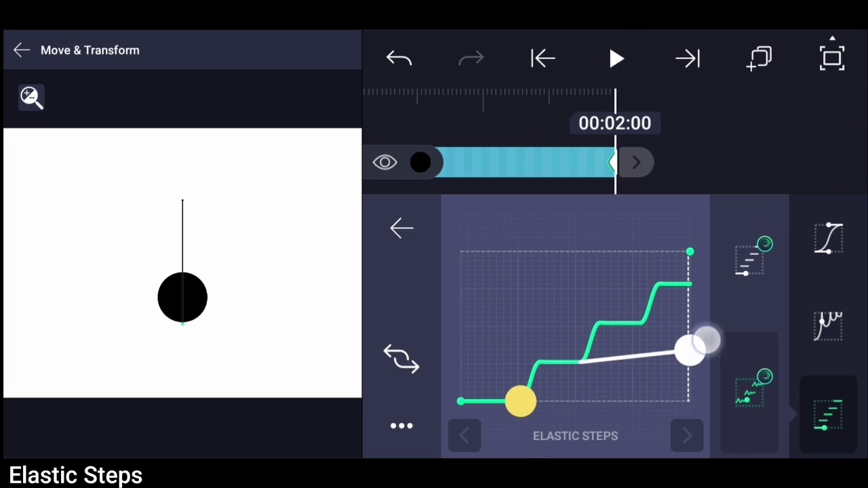
- Toggle a strong wobble on each step, then return the easing to Cubic Bezier
{"action": "left_click_drag", "start_coordinate": [705, 341], "coordinate": [724, 228]}
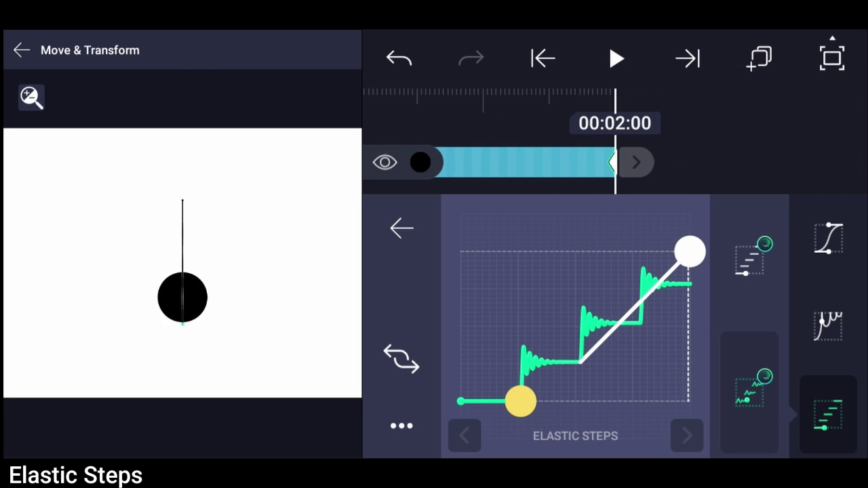
{"action": "left_click_drag", "start_coordinate": [699, 262], "coordinate": [734, 434]}
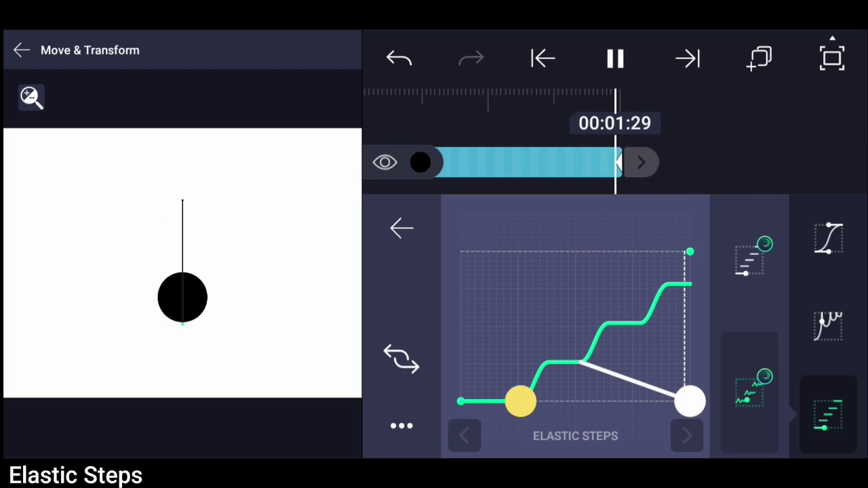
{"action": "left_click_drag", "start_coordinate": [690, 402], "coordinate": [690, 253]}
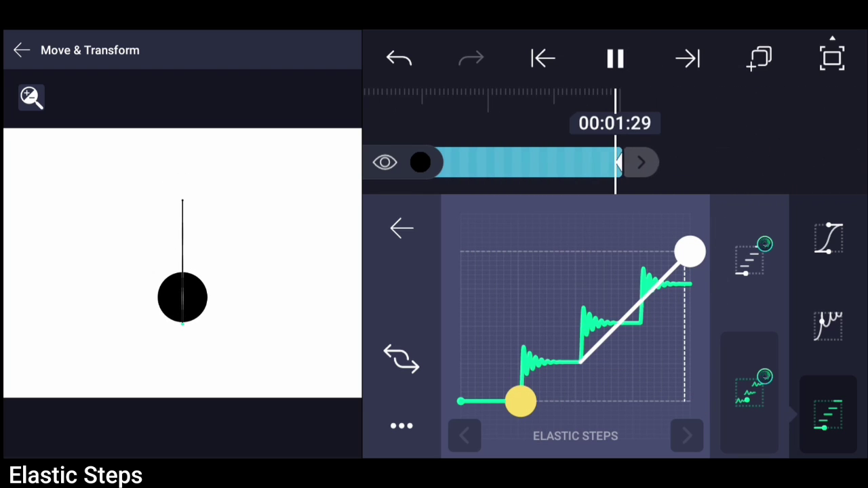
{"action": "left_click", "coordinate": [828, 410]}
{"action": "left_click", "coordinate": [830, 241]}
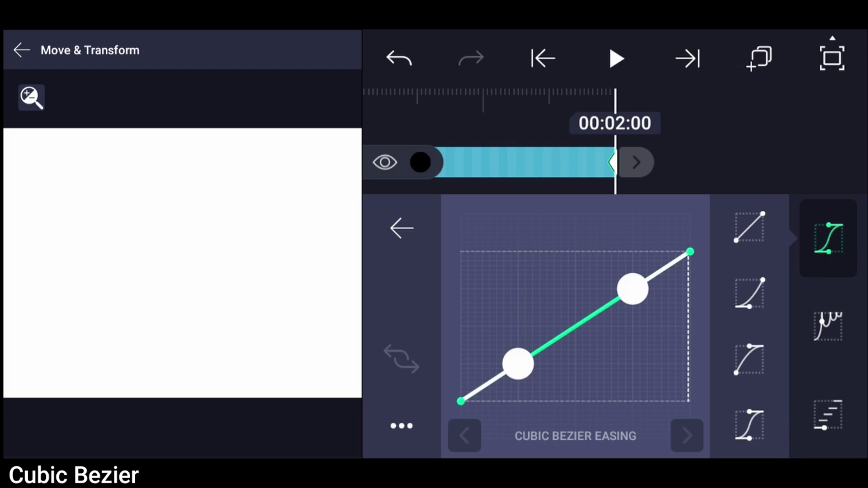